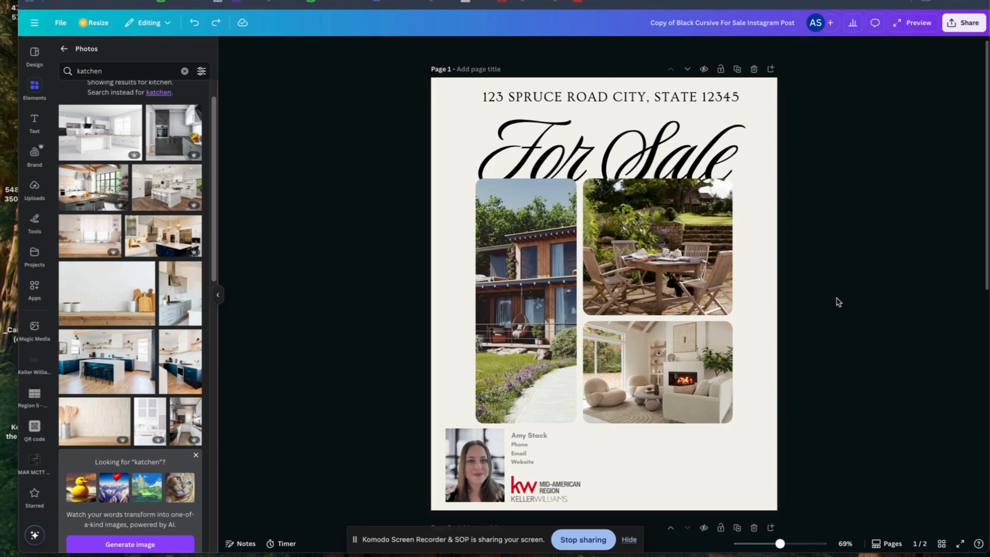
Inspect the font settings of the address line, the For Sale heading and the agent's contact text lines
left_click(602, 96)
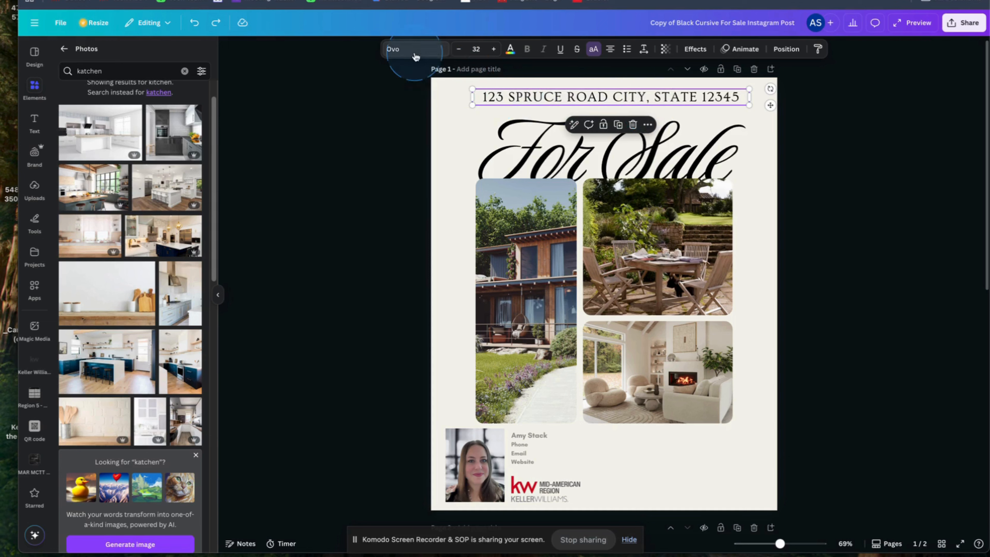
left_click(547, 151)
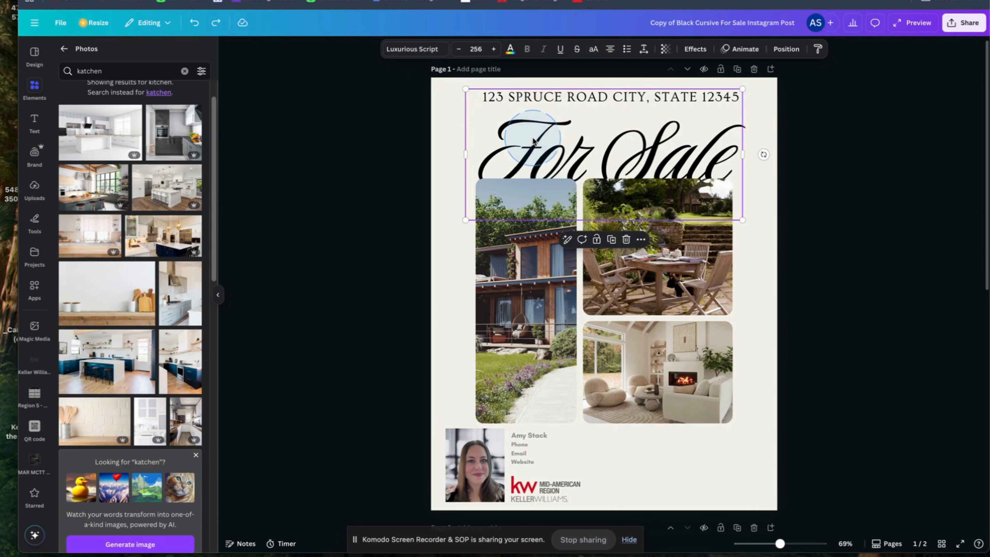
left_click(396, 54)
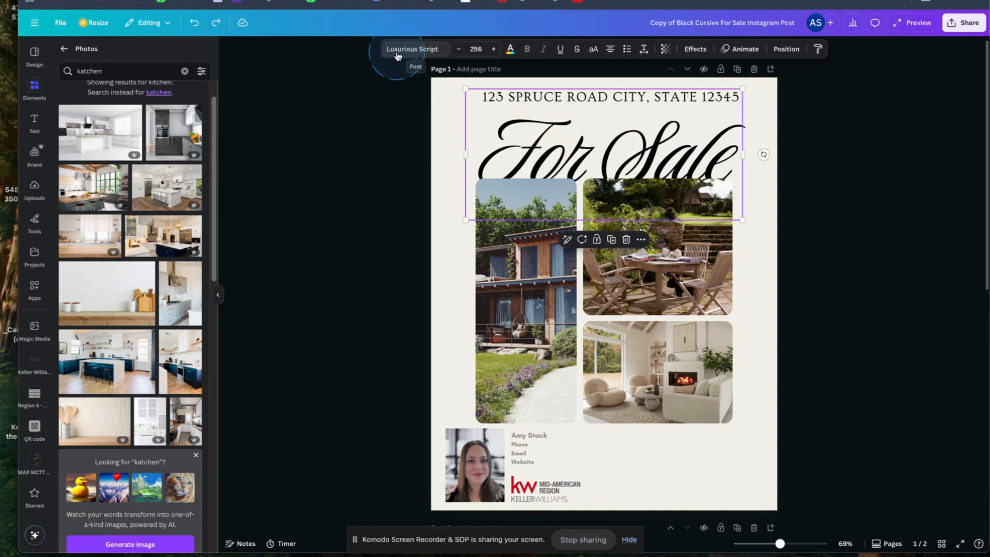
left_click(523, 446)
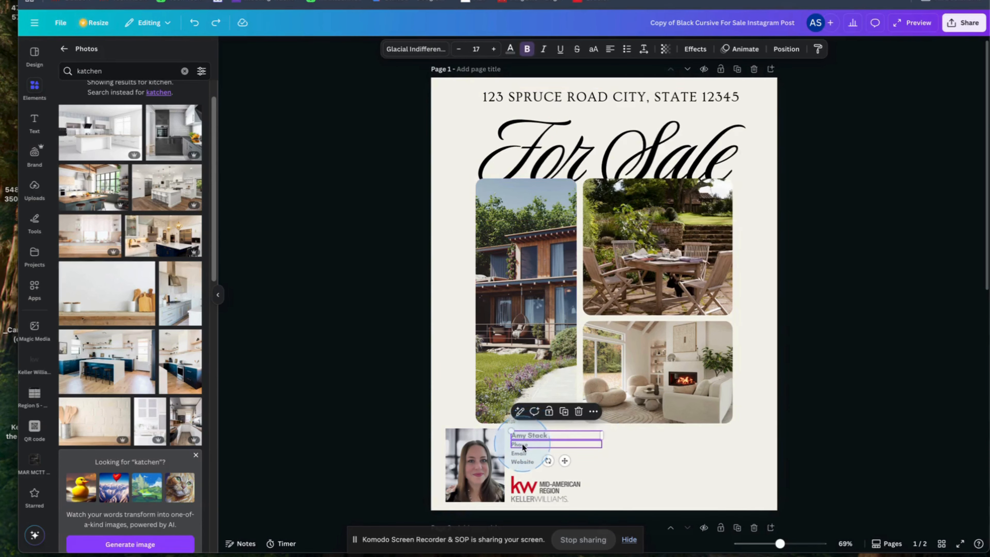
left_click(521, 446)
left_click(521, 453)
left_click(524, 459)
left_click(522, 453)
left_click(522, 444)
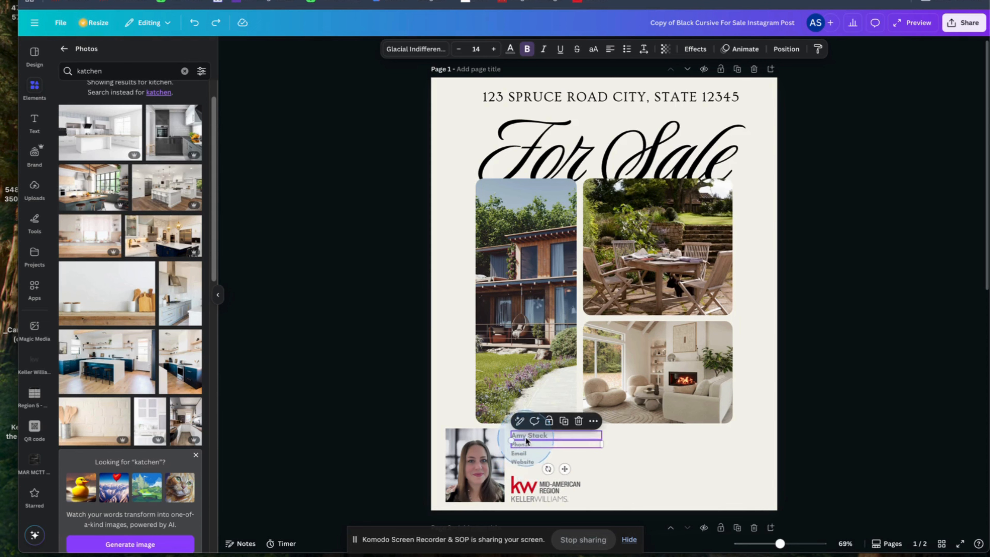
left_click(528, 435)
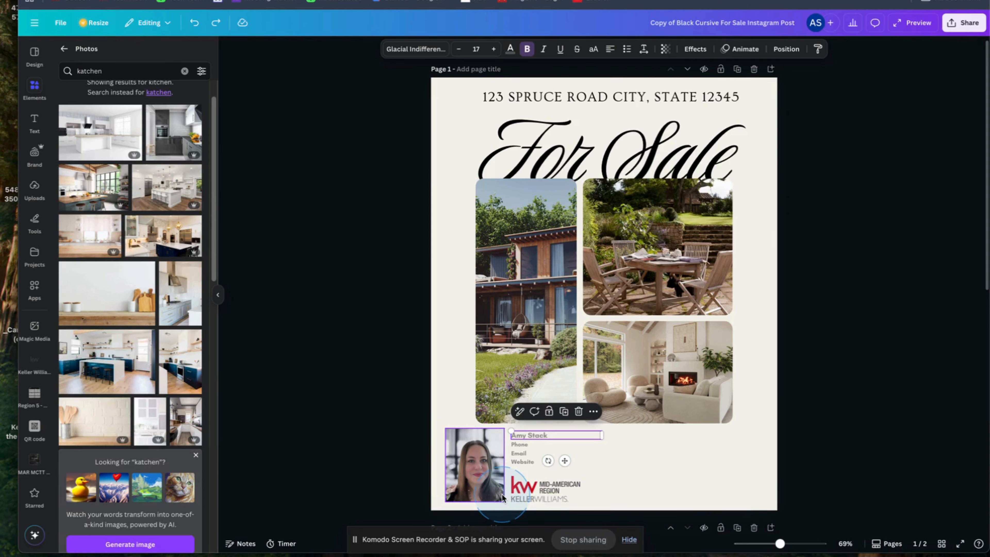
left_click(850, 443)
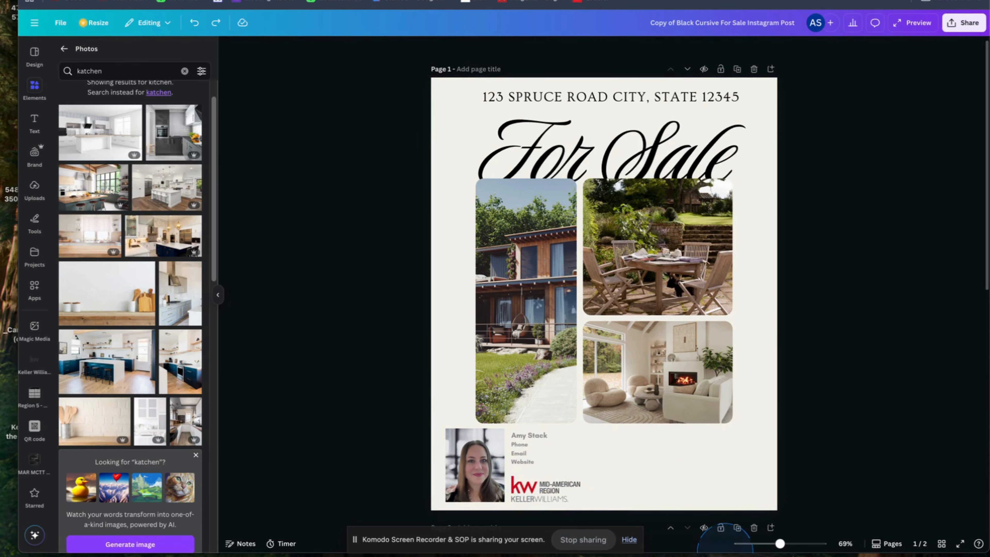
Examine the flyer's overall layout and the agent contact block at different magnifications
left_click_drag(780, 544, 773, 544)
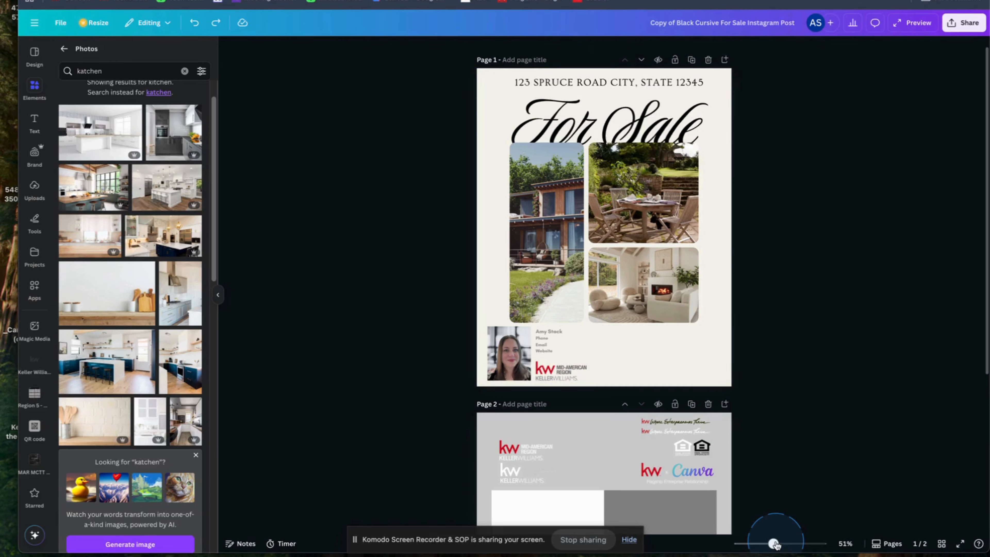
left_click_drag(773, 543, 787, 543)
left_click(640, 393)
scroll(639, 392, "up", 3)
scroll(640, 393, "down", 5)
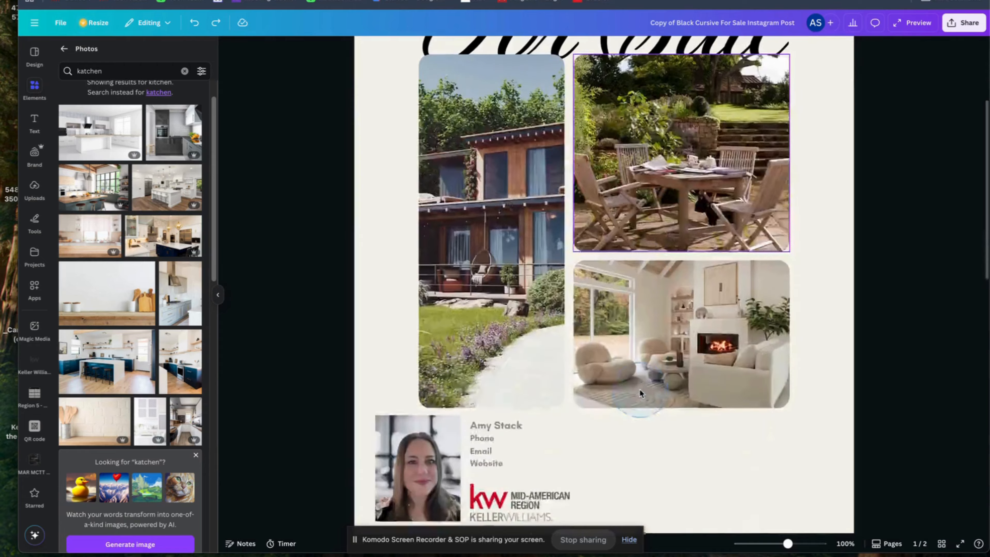
scroll(640, 392, "up", 3)
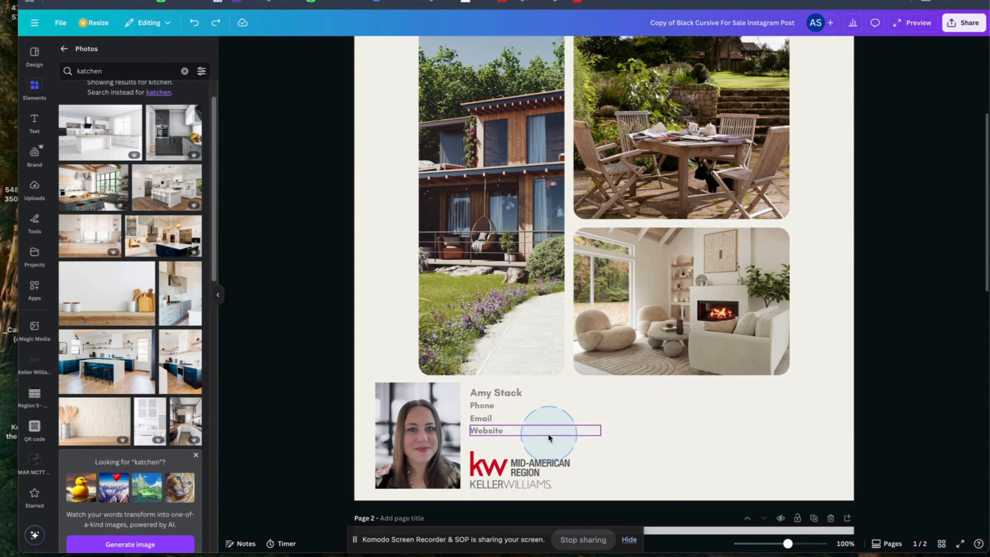
mouse_move(787, 543)
left_mouse_down()
mouse_move(803, 544)
mouse_move(780, 543)
left_mouse_up()
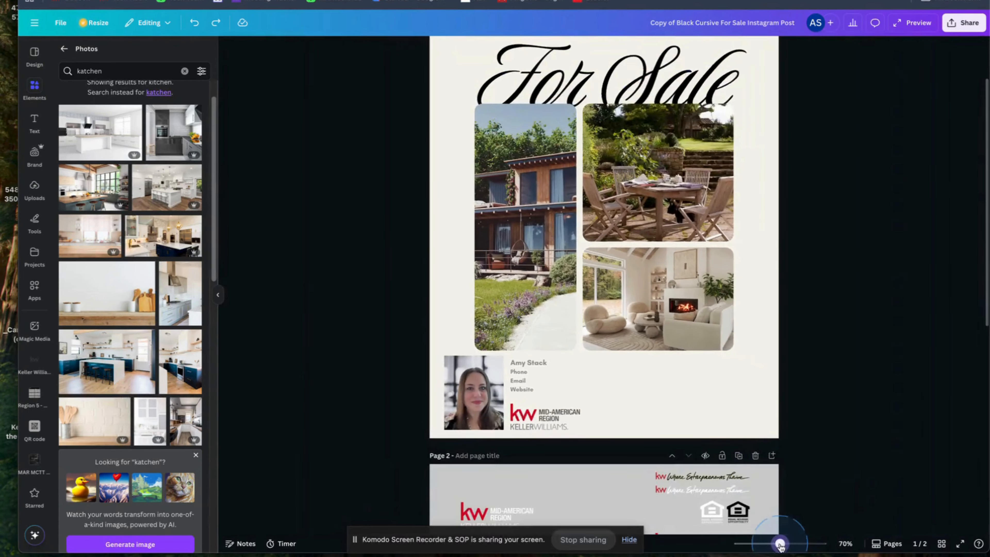
scroll(697, 480, "down", 1)
left_click(788, 452)
scroll(788, 453, "up", 3)
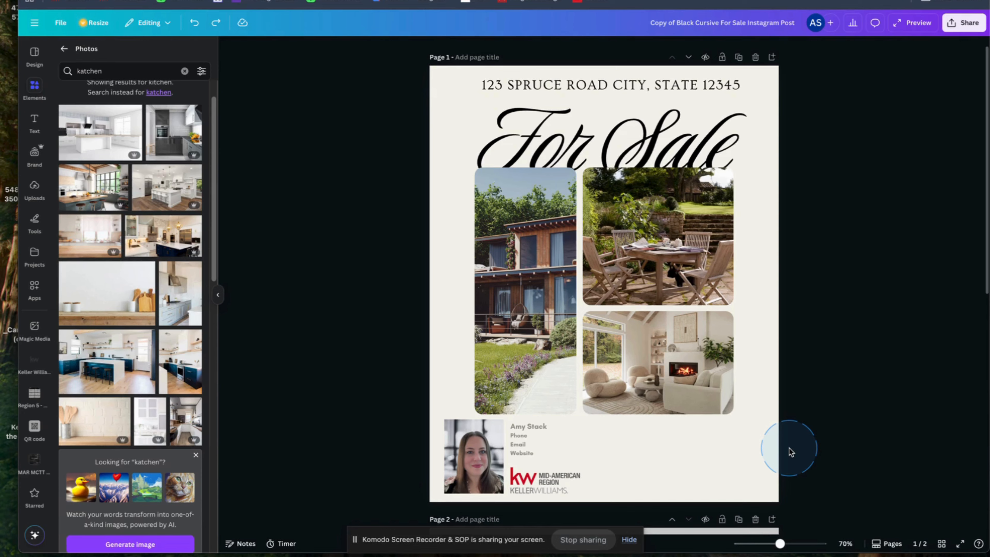
mouse_move(780, 543)
left_mouse_down()
mouse_move(794, 543)
mouse_move(783, 544)
left_mouse_up()
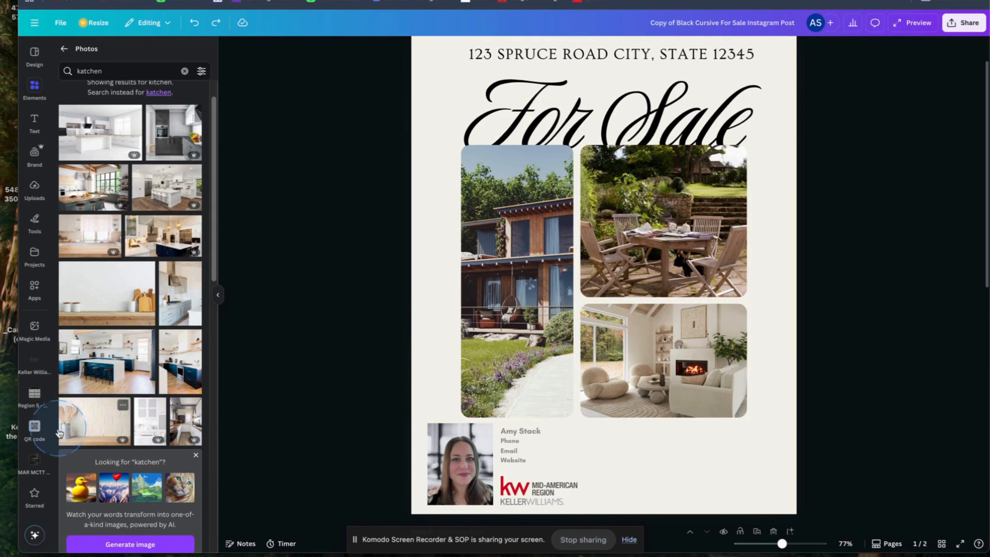
Browse My Listings in the Keller Williams app and open the first Batavia listing's images
left_click(35, 362)
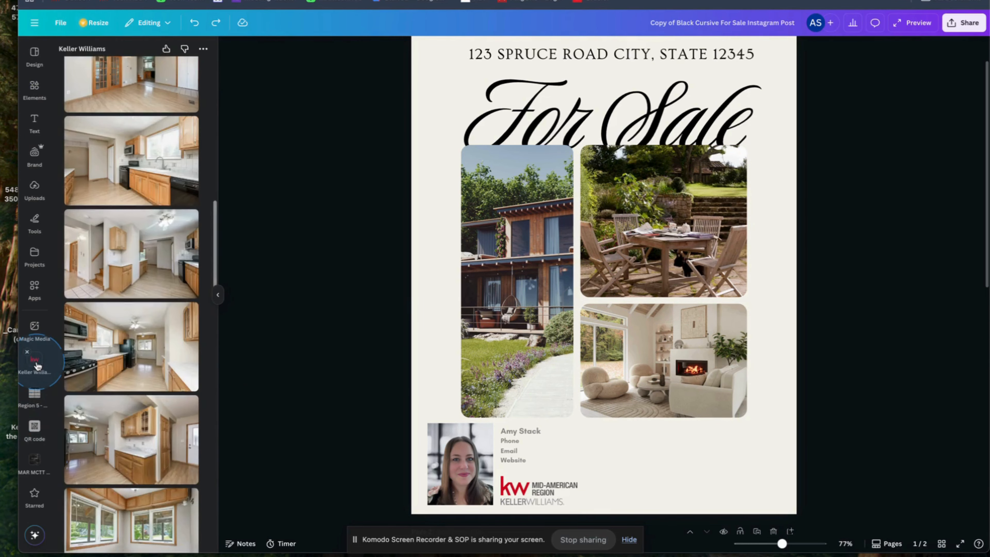
scroll(106, 204, "up", 15)
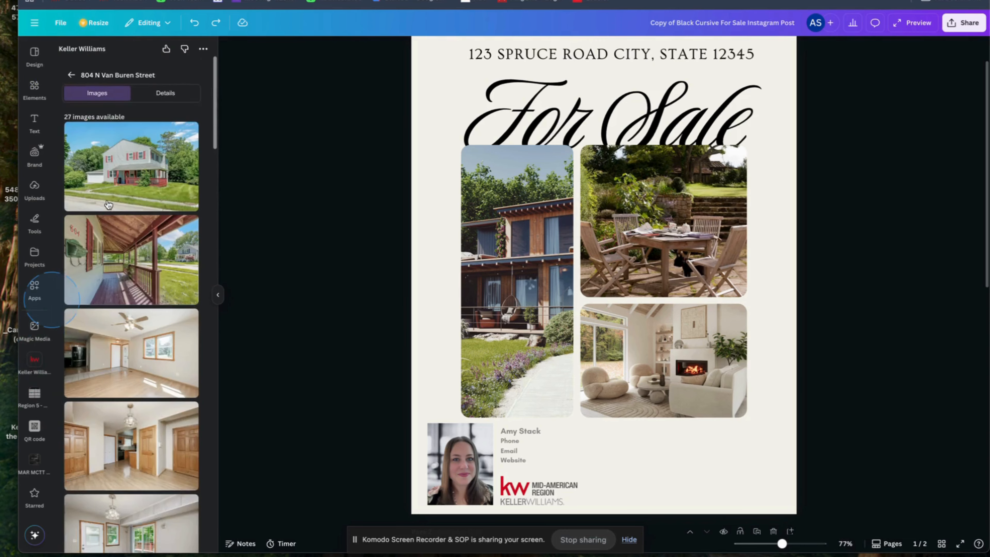
left_click(71, 75)
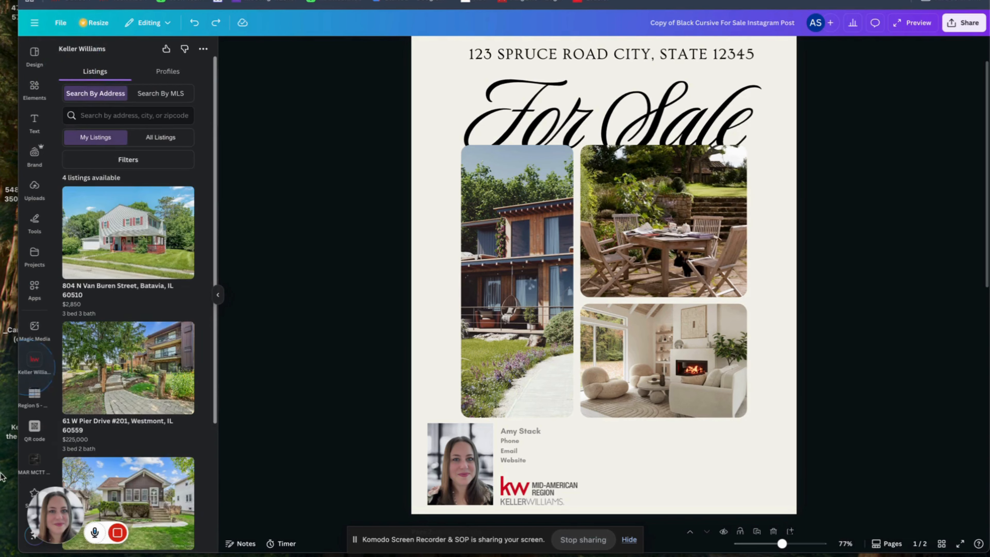
left_click(34, 365)
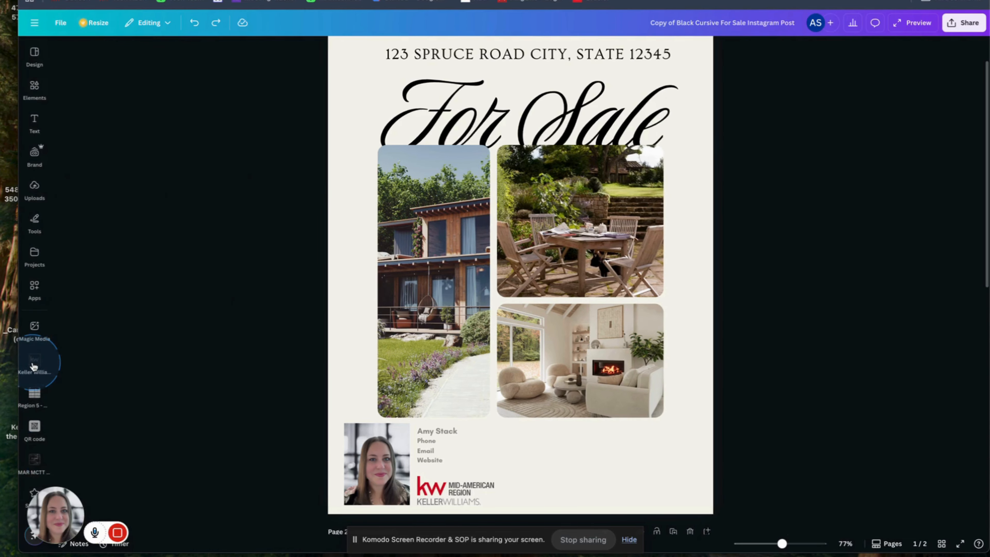
left_click(33, 365)
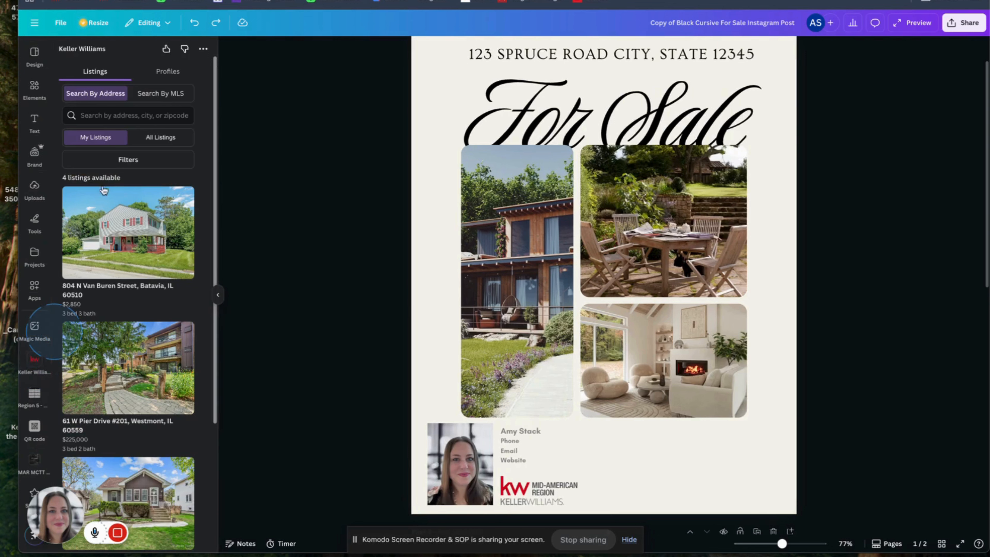
scroll(171, 267, "down", 3)
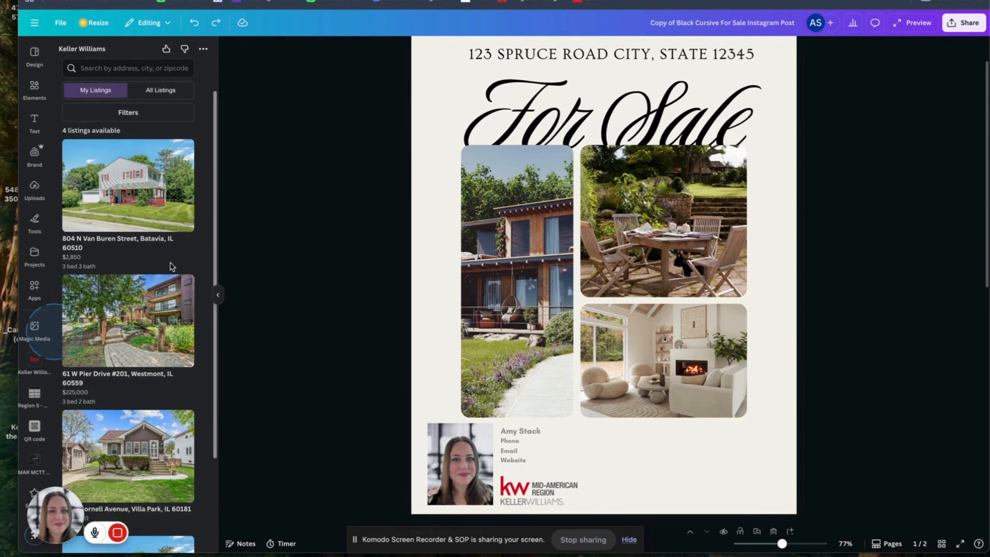
scroll(171, 267, "down", 6)
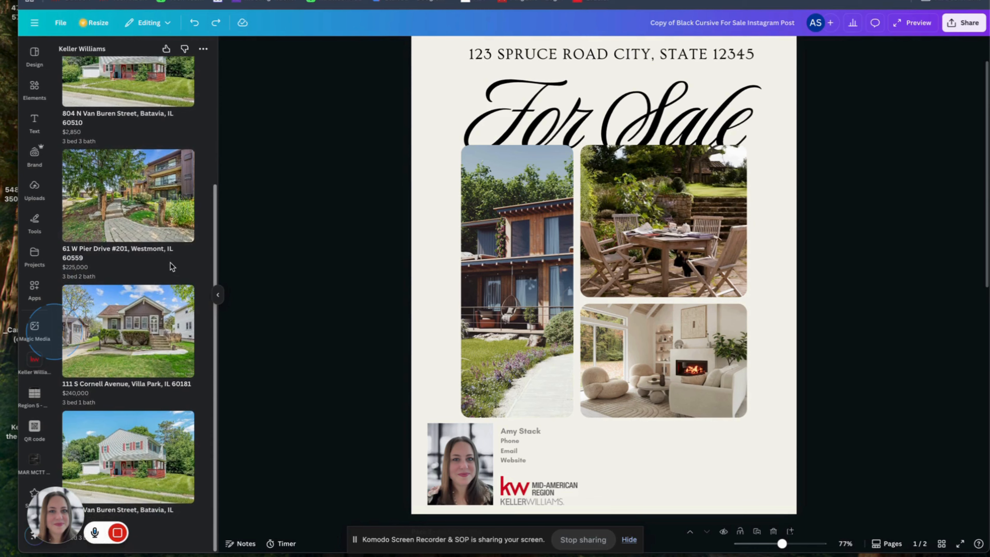
scroll(171, 263, "up", 5)
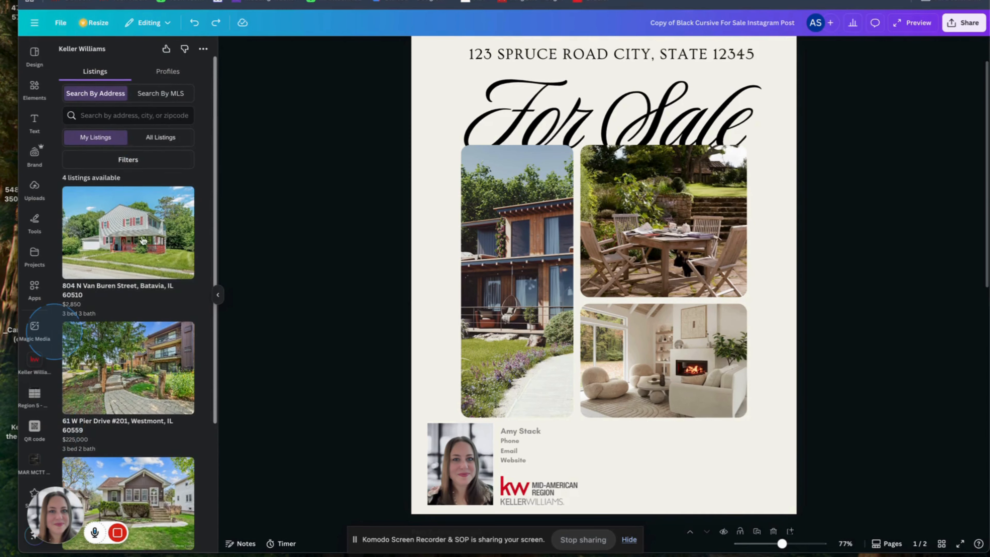
left_click(112, 234)
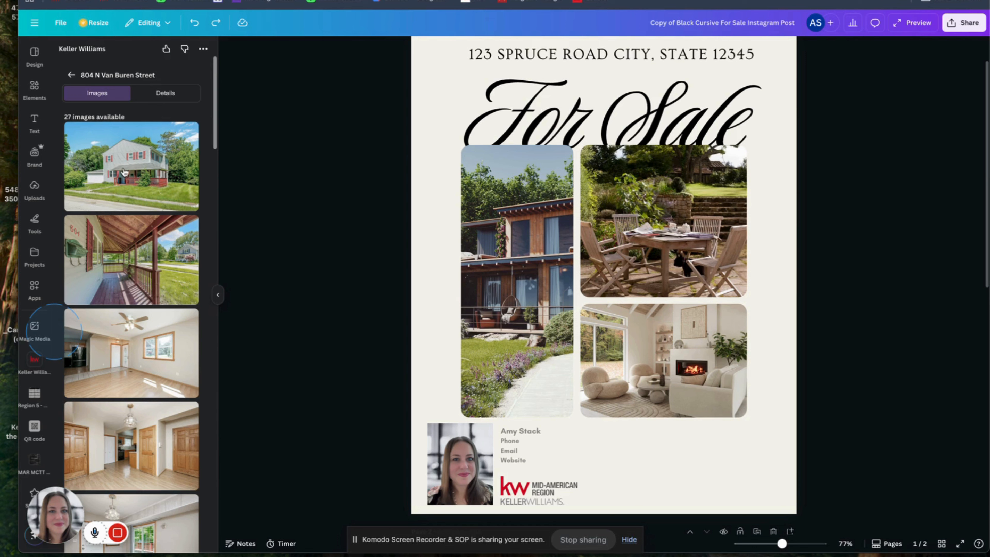
Review the selected listing's property details, including its address, prices and description
left_click(173, 97)
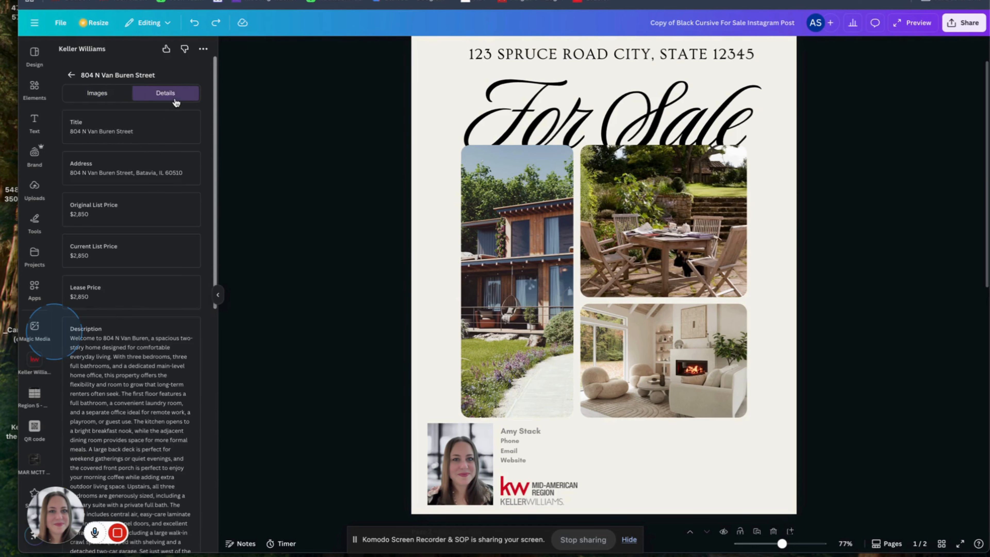
scroll(192, 380, "down", 8)
scroll(192, 380, "up", 10)
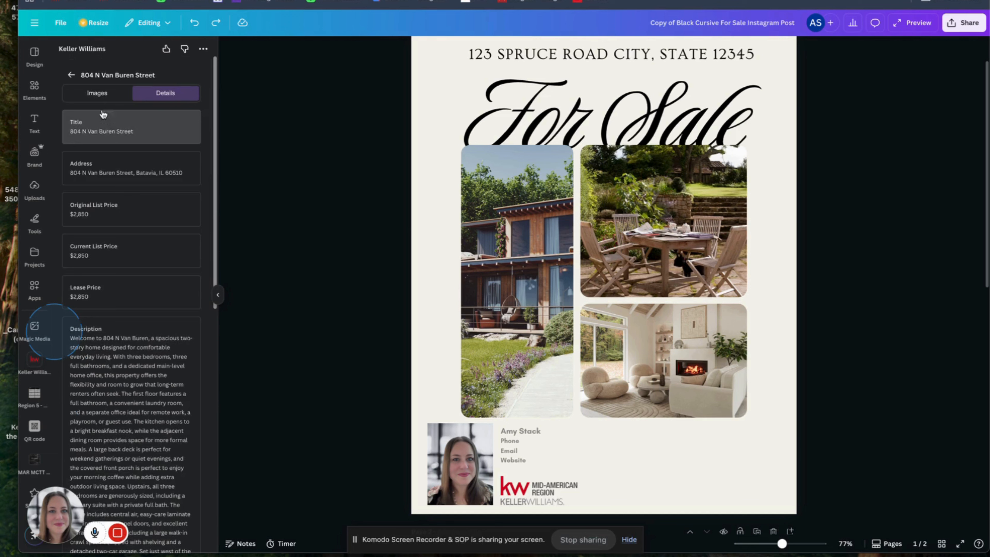
Replace the flyer's patio table photo with the listing's front exterior image of the house
left_click(105, 97)
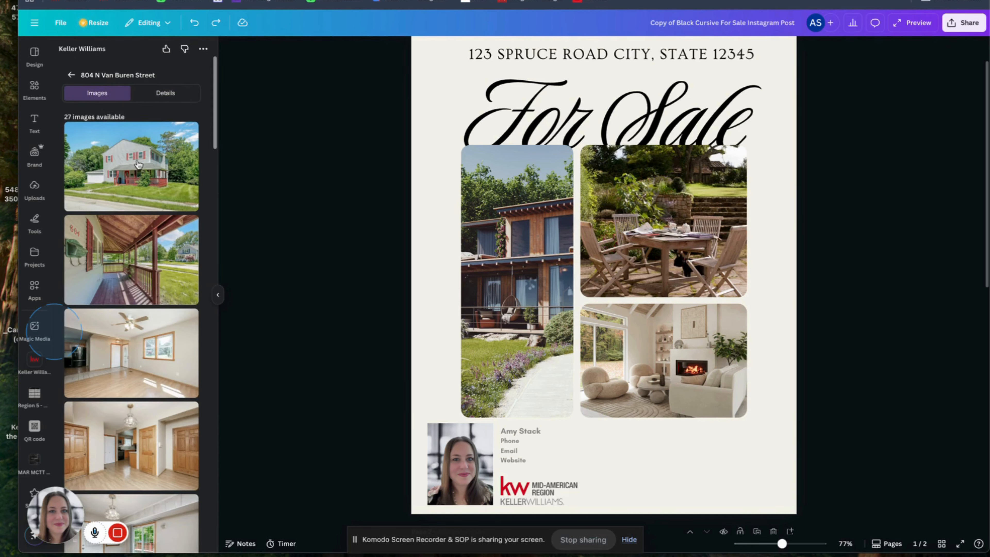
left_click_drag(137, 162, 649, 218)
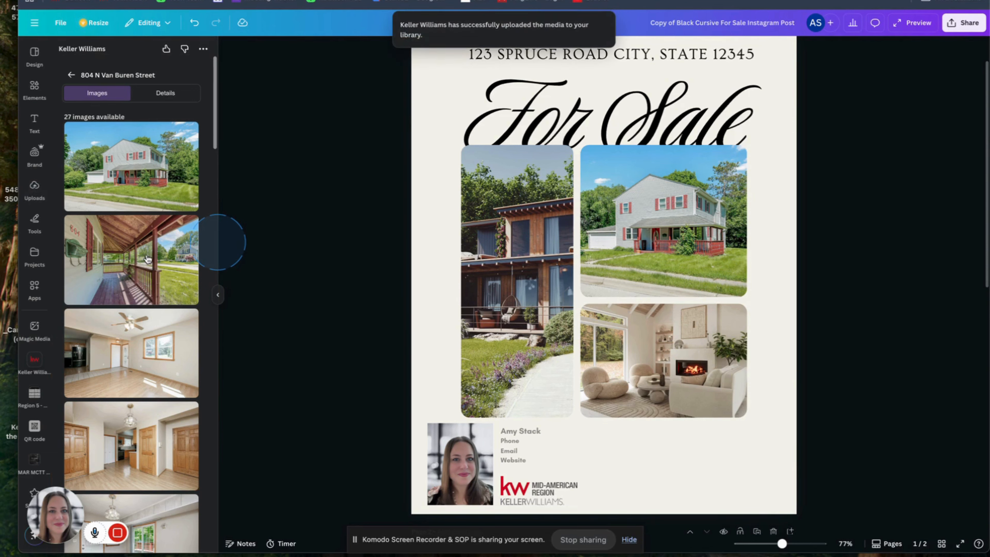
Replace the tall house photo with the listing's kitchen image showing the black stove and refrigerator
scroll(110, 314, "down", 20)
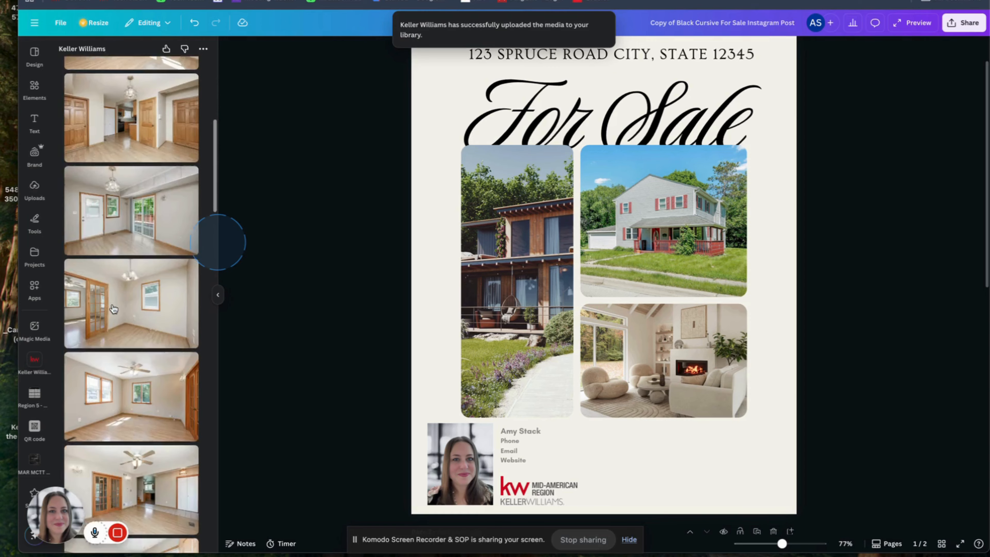
scroll(114, 308, "down", 10)
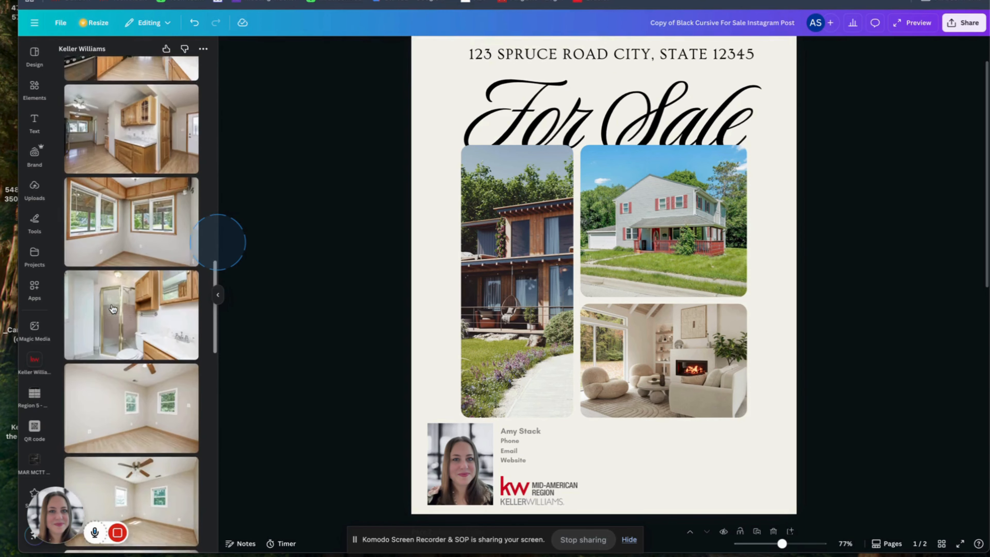
scroll(114, 308, "down", 15)
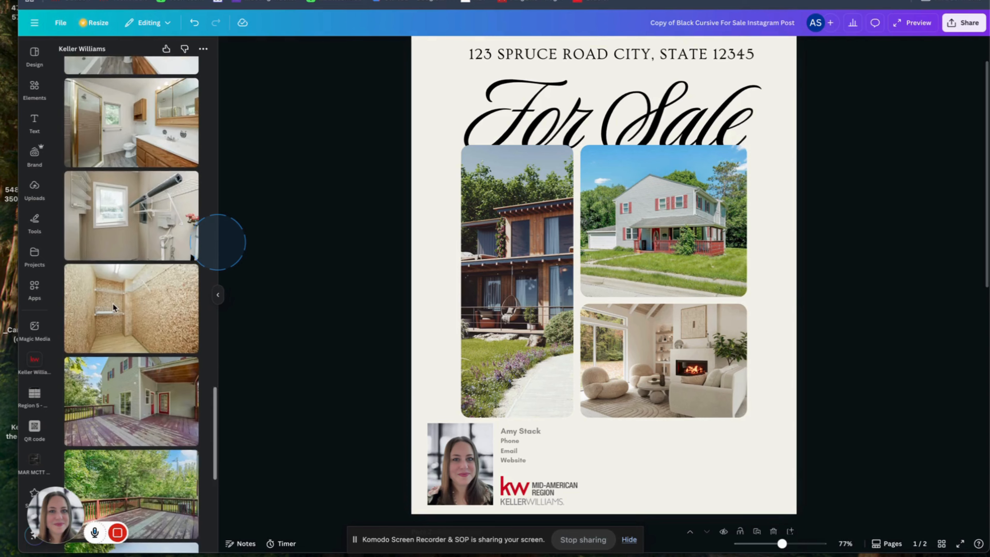
scroll(113, 308, "down", 3)
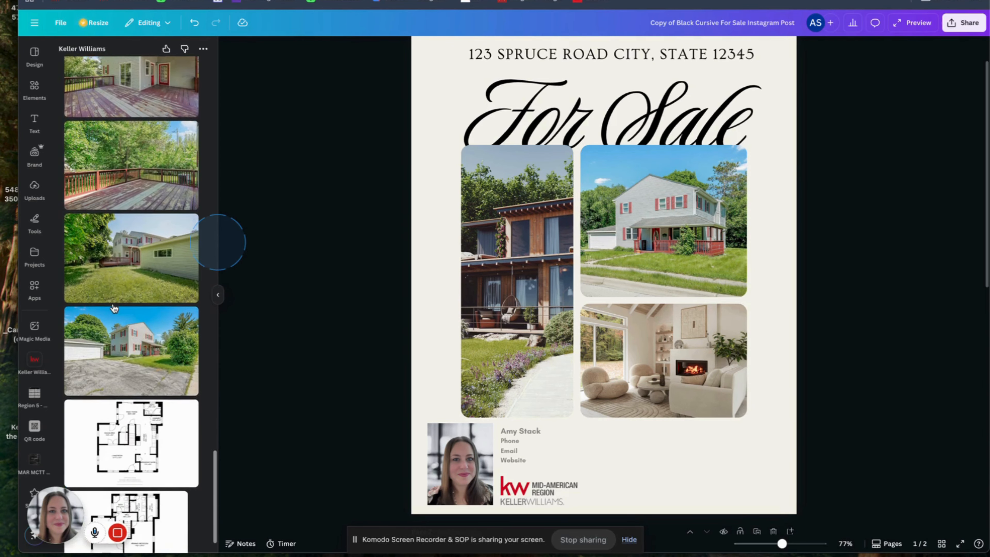
scroll(100, 311, "up", 7)
scroll(101, 308, "up", 20)
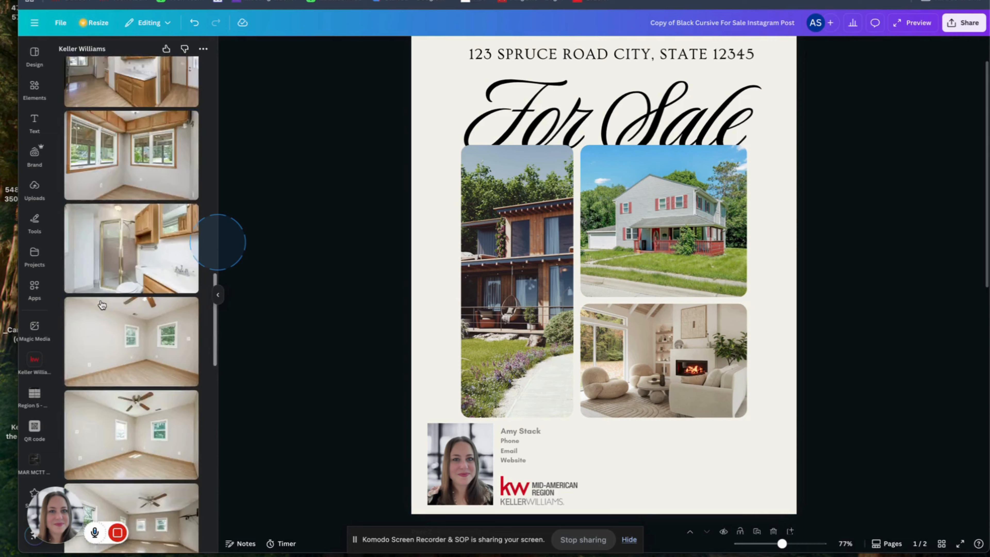
scroll(104, 304, "down", 4)
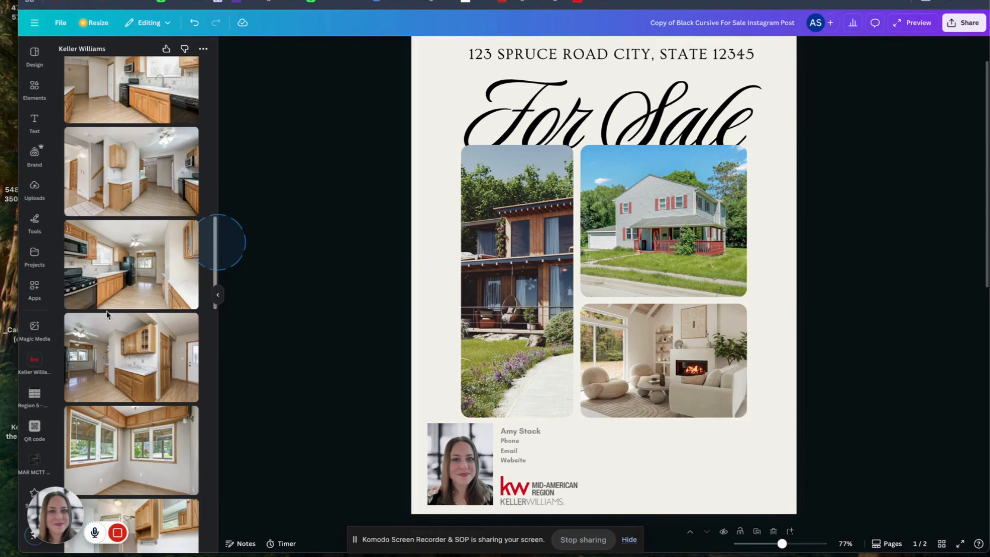
left_click_drag(108, 283, 466, 289)
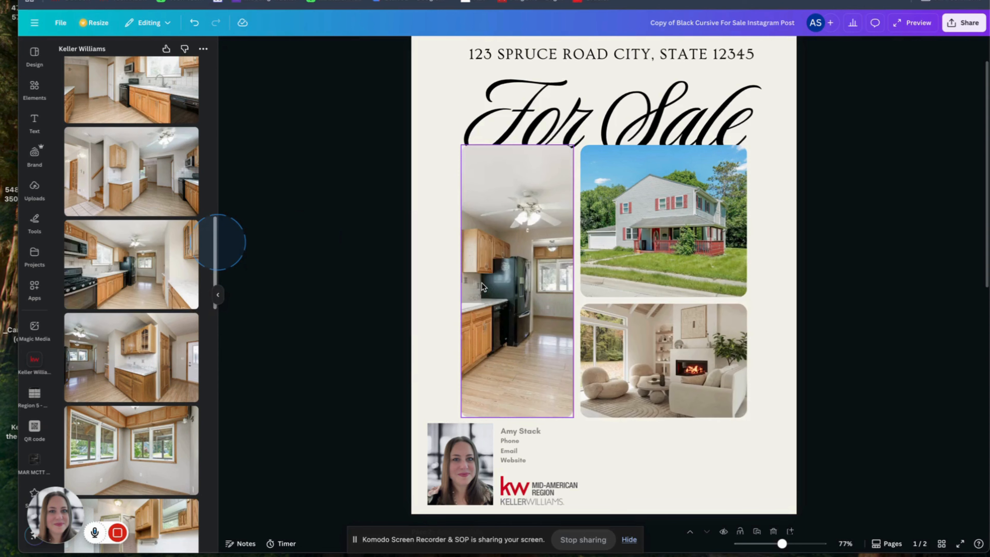
left_click(338, 360)
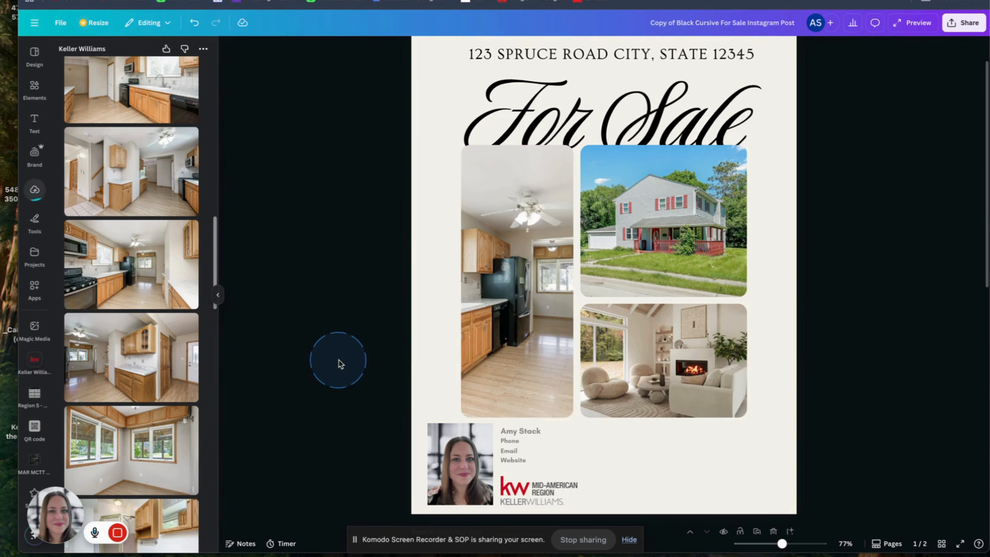
Reposition the kitchen image within the tall photo frame so more of the window and sink side shows
left_click(511, 295)
double_click(511, 293)
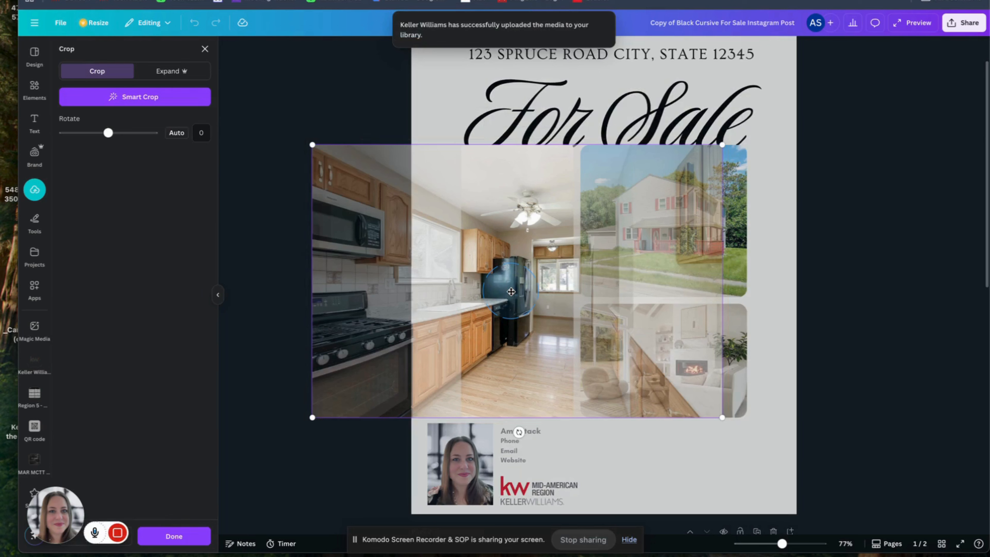
left_click_drag(511, 292, 543, 297)
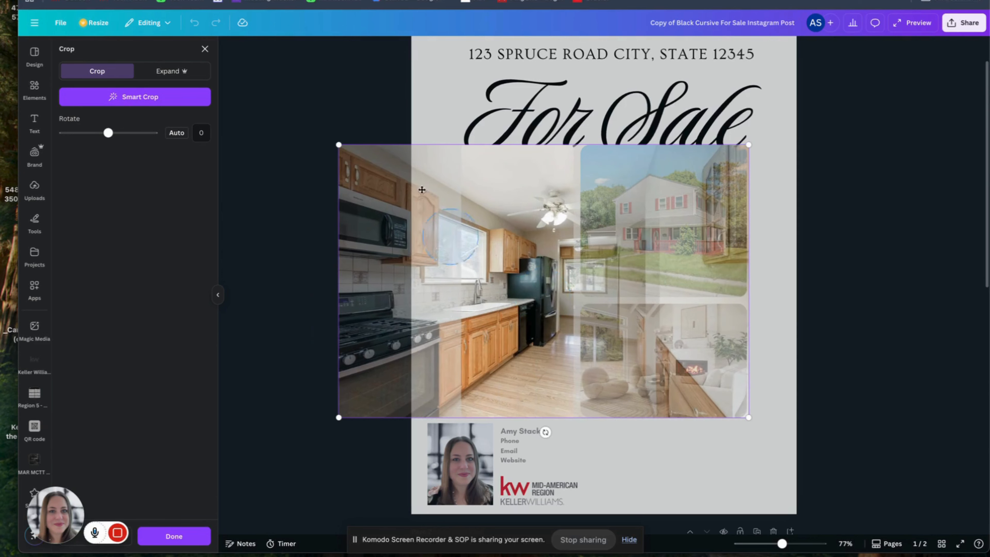
left_click(358, 94)
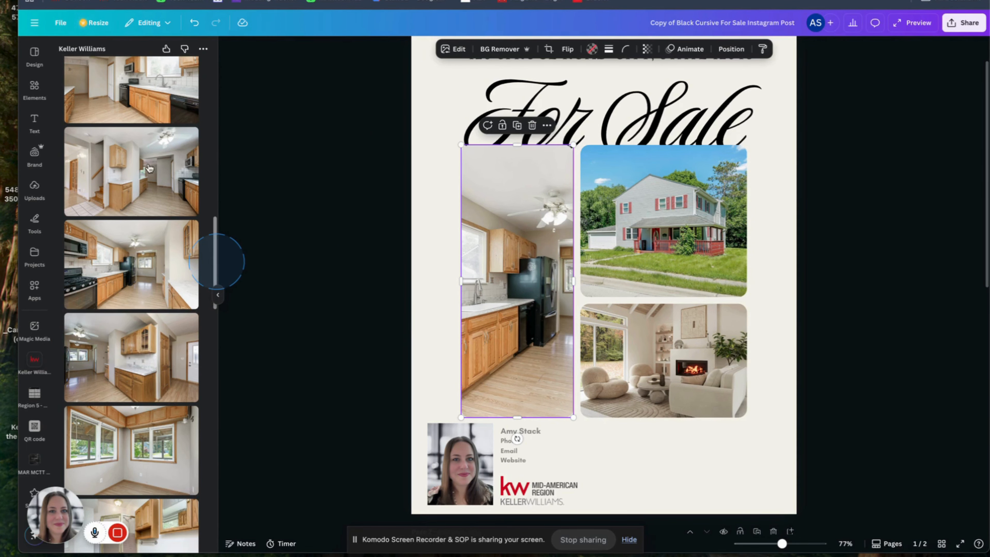
Open the full photo collection in the Elements library and search it for "kitchen"
scroll(149, 169, "up", 15)
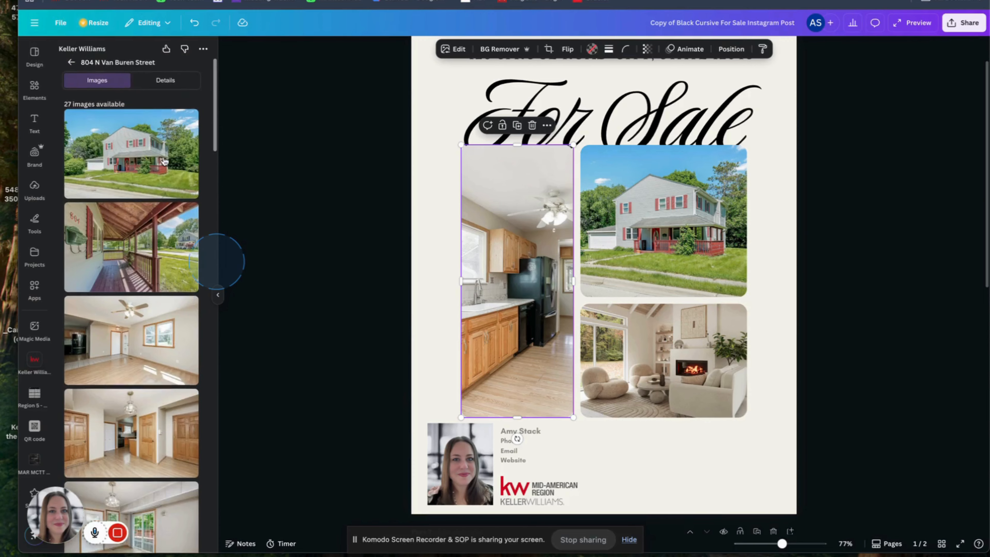
scroll(164, 161, "up", 2)
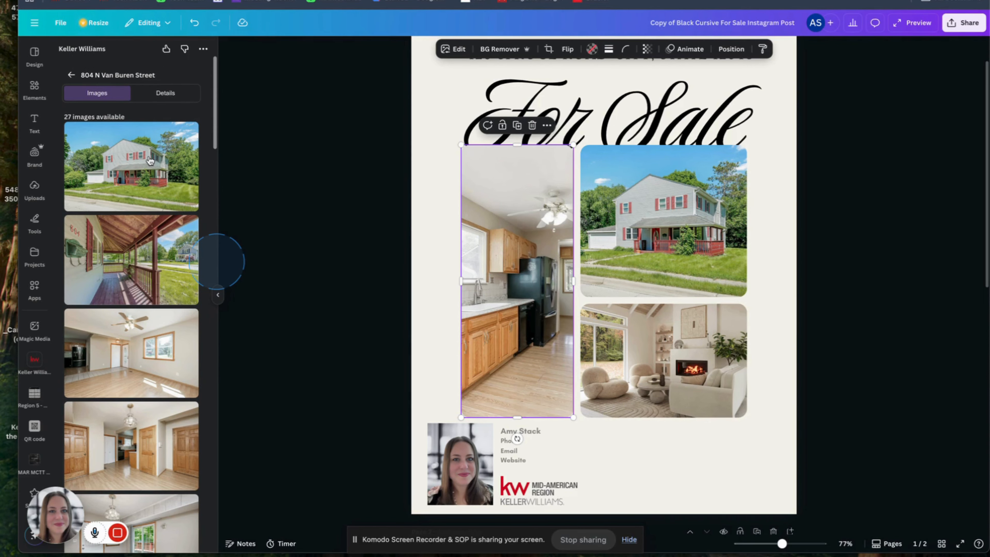
left_click(37, 89)
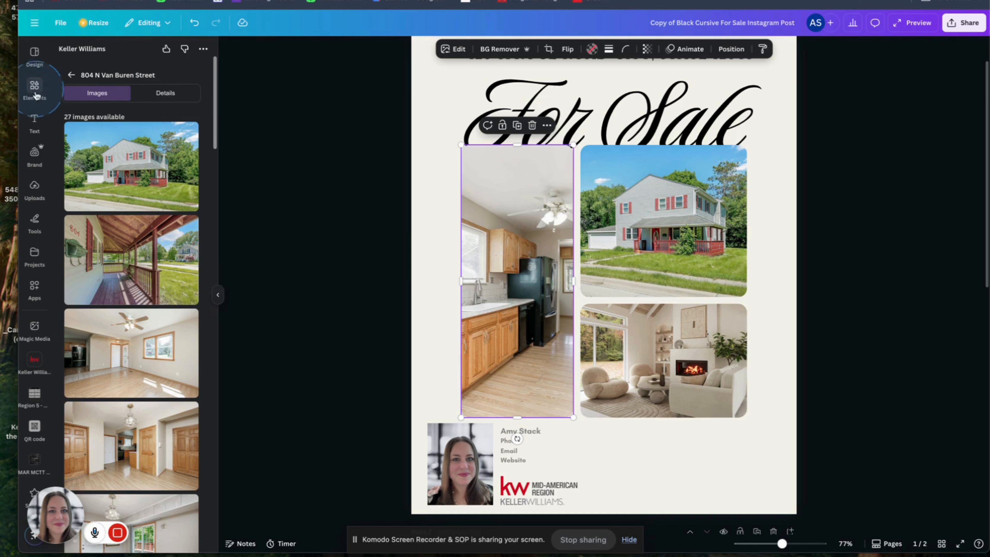
left_click(32, 92)
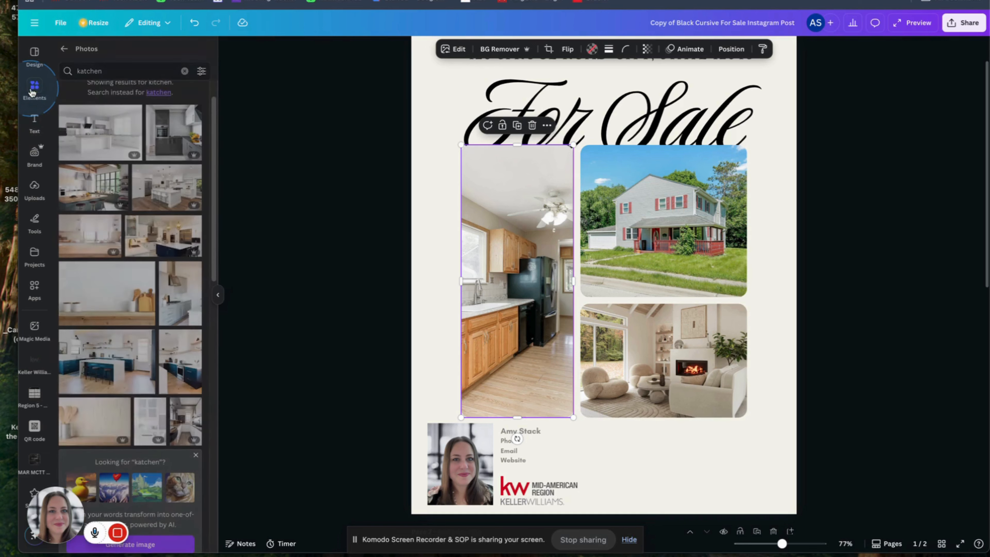
left_click(65, 53)
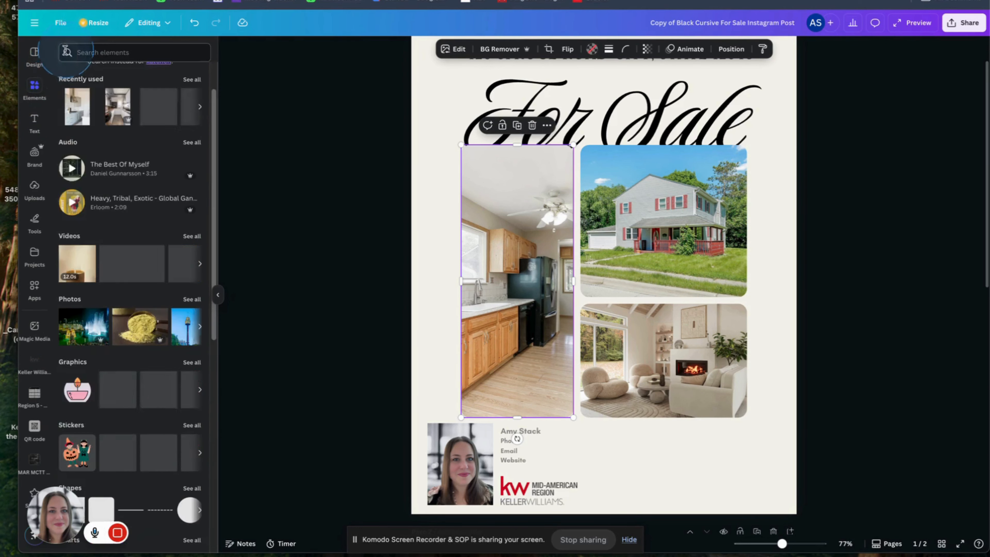
scroll(120, 188, "up", 2)
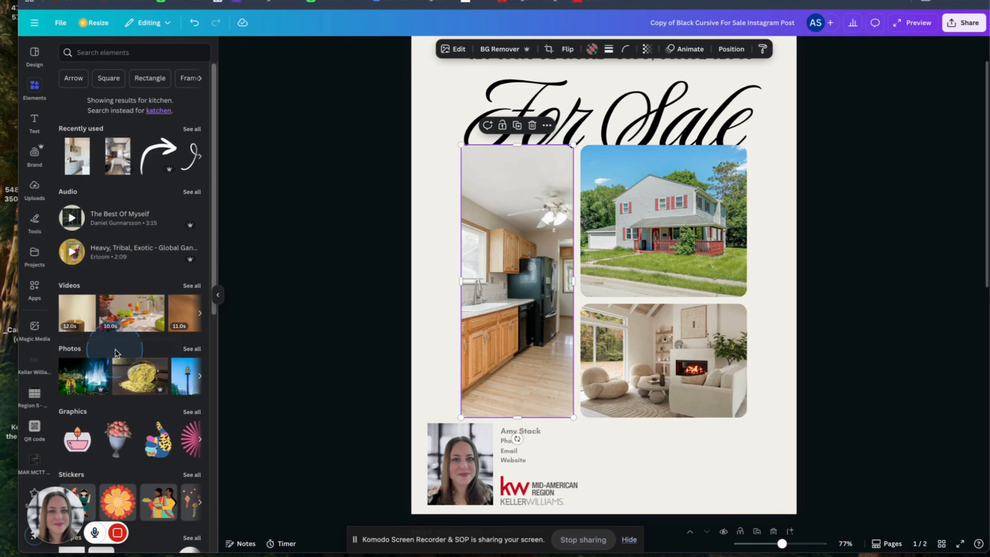
left_click(192, 349)
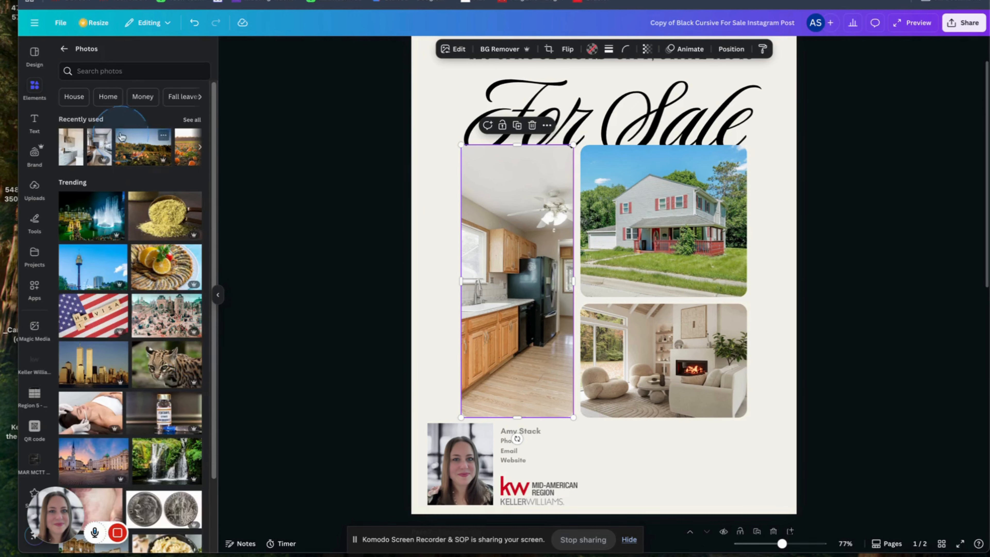
left_click(107, 73)
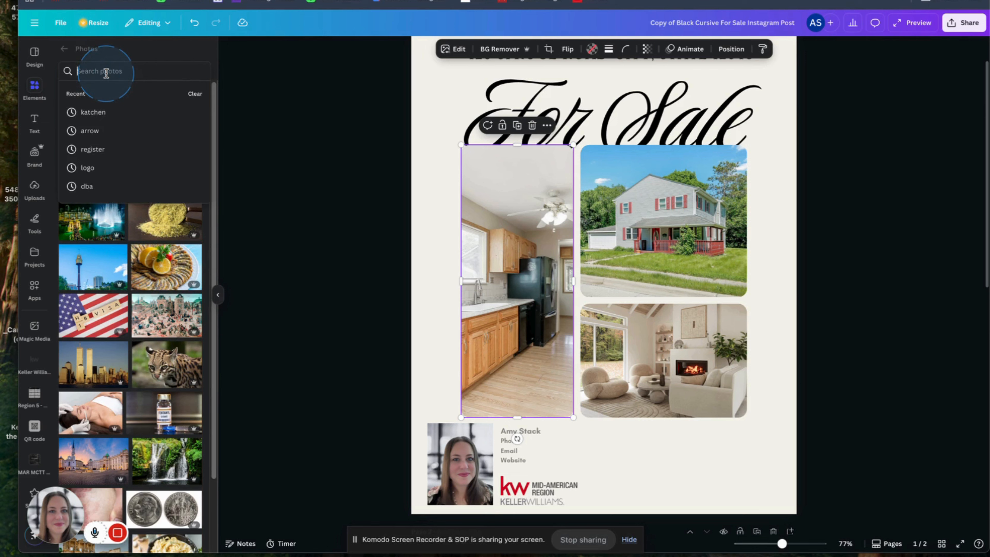
type("kitchen")
key("Return")
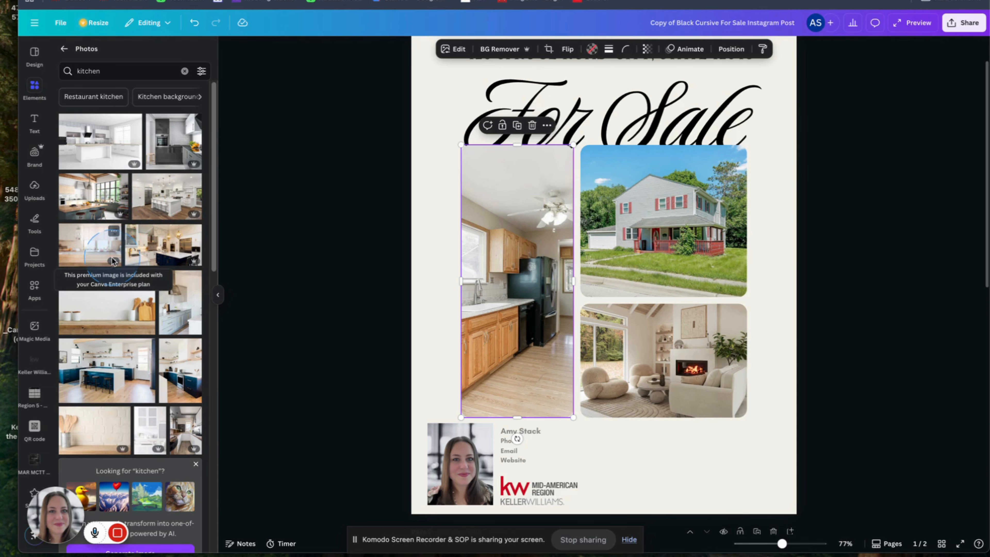
Try two stock kitchen images in the tall frame: the dark sink with open shelves, shifted sideways, and the white kitchen with a dark island
scroll(117, 273, "down", 5)
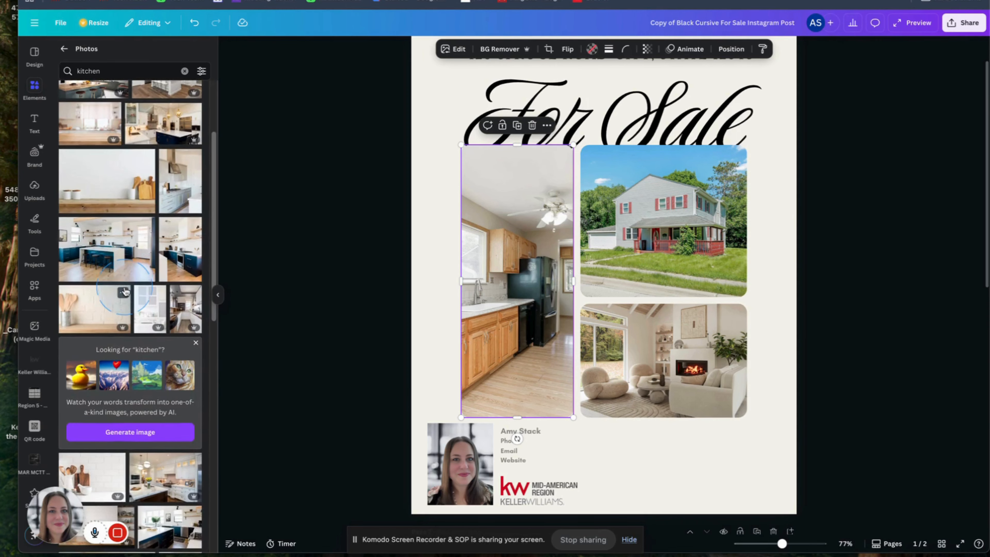
scroll(124, 292, "down", 8)
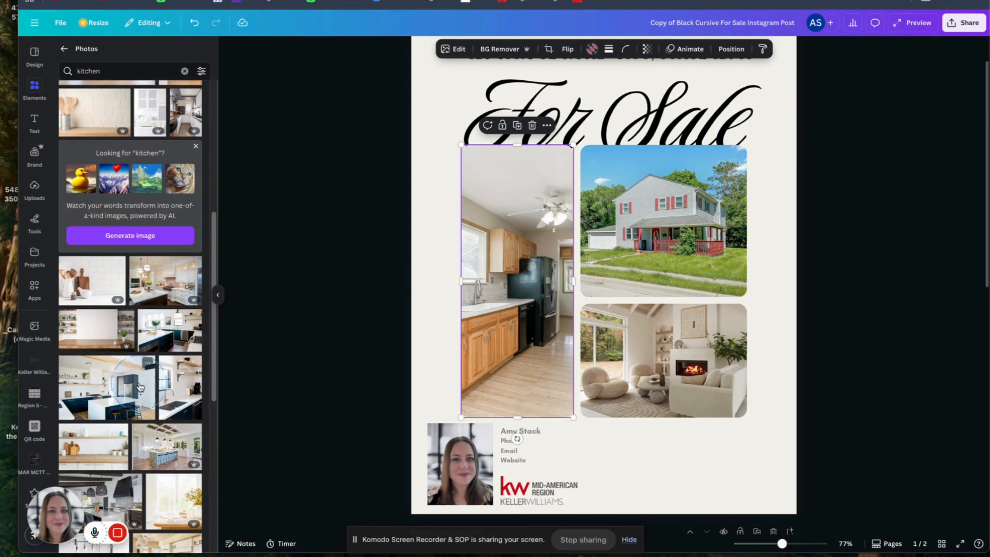
left_click_drag(178, 396, 531, 305)
double_click(516, 312)
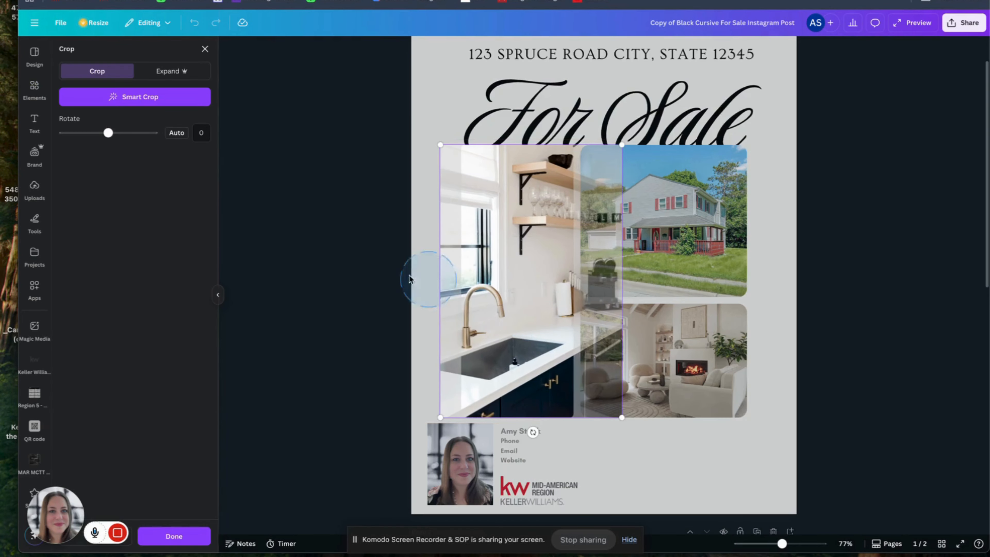
left_click(365, 269)
double_click(530, 303)
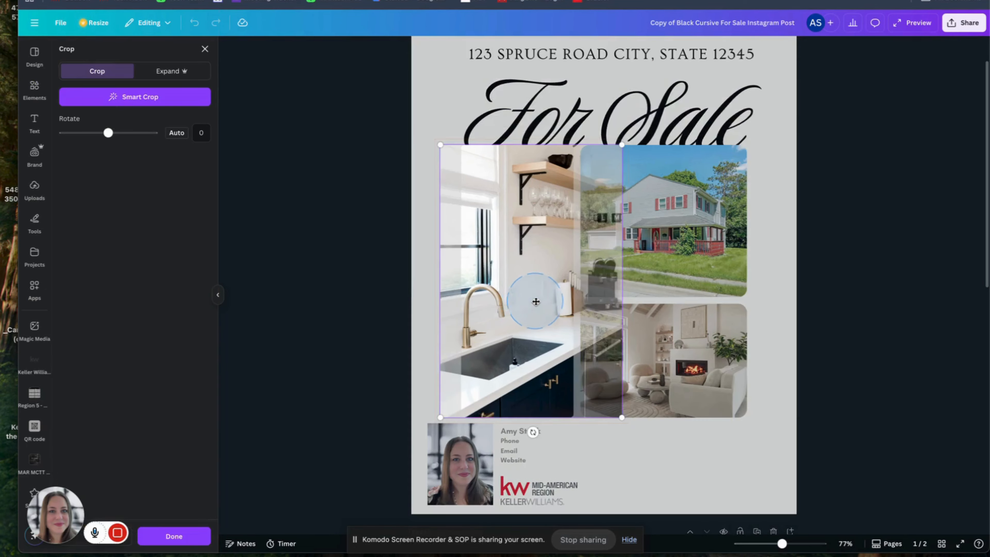
left_click_drag(537, 298, 489, 304)
left_click(305, 265)
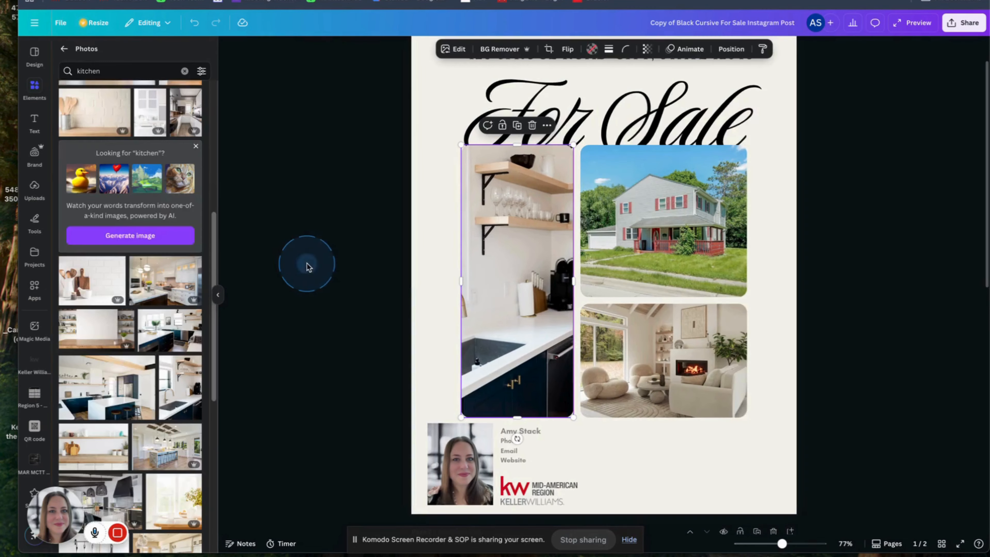
scroll(121, 327, "up", 4)
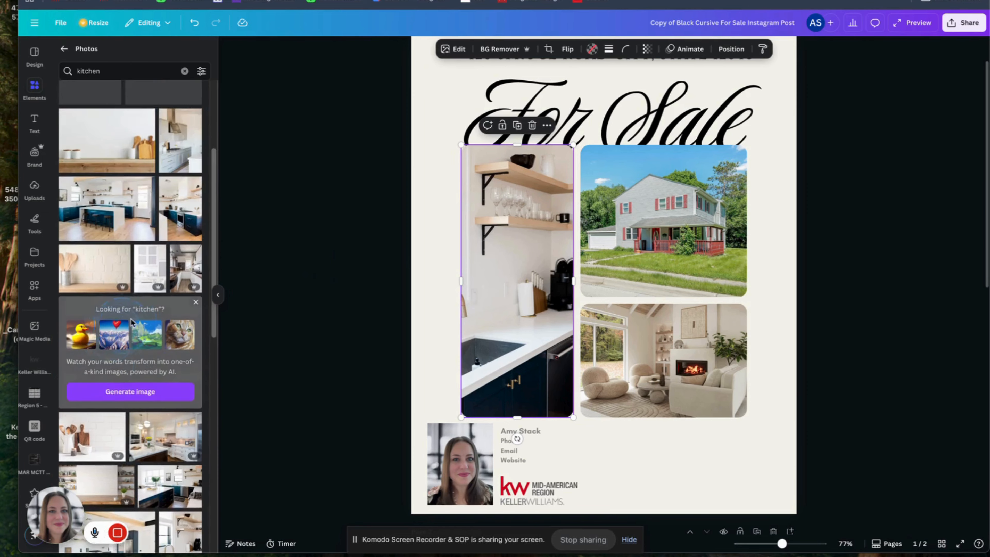
left_click_drag(171, 437, 475, 307)
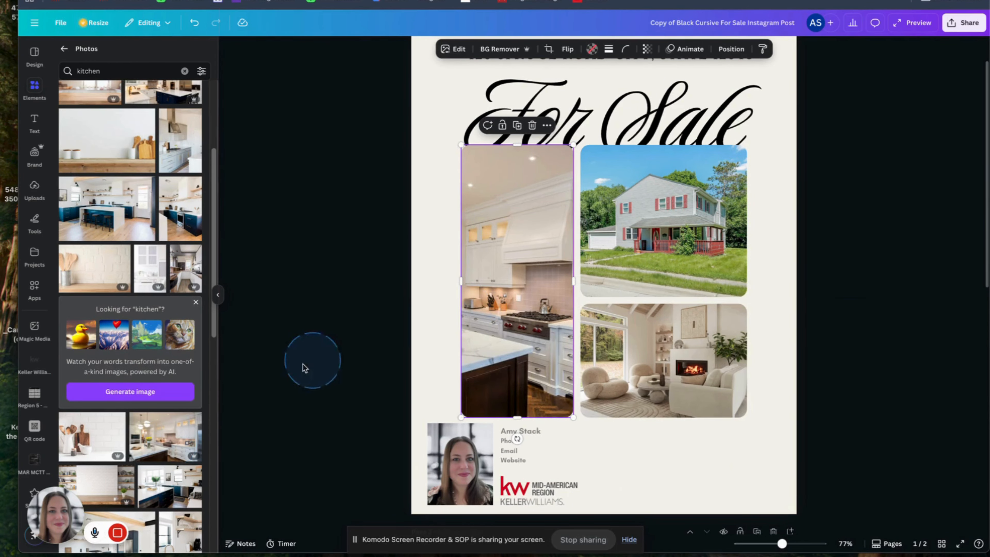
Fill the tall frame with the stock kitchen image showing pale blue cabinets and a metal range hood, and shift it to the right
scroll(181, 153, "up", 4)
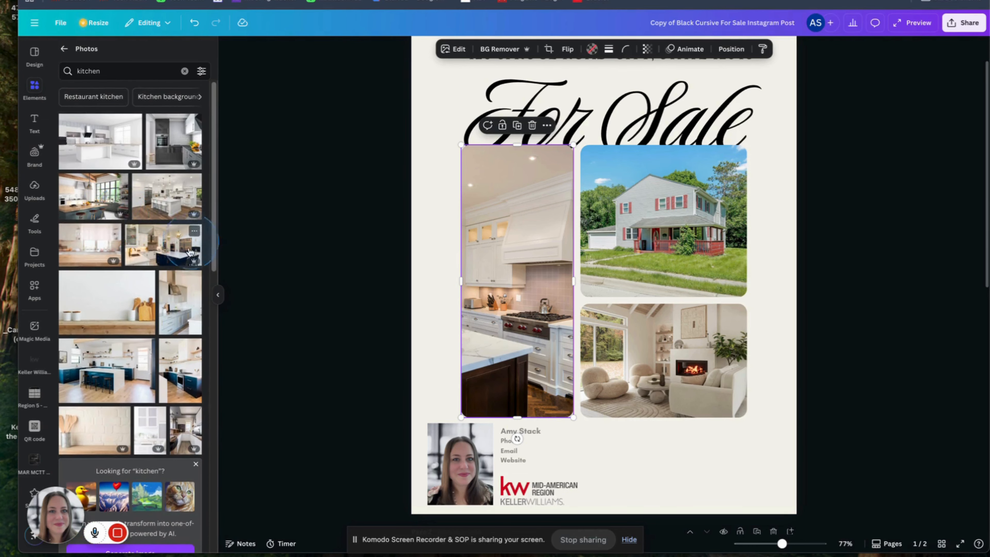
left_click_drag(182, 310, 426, 287)
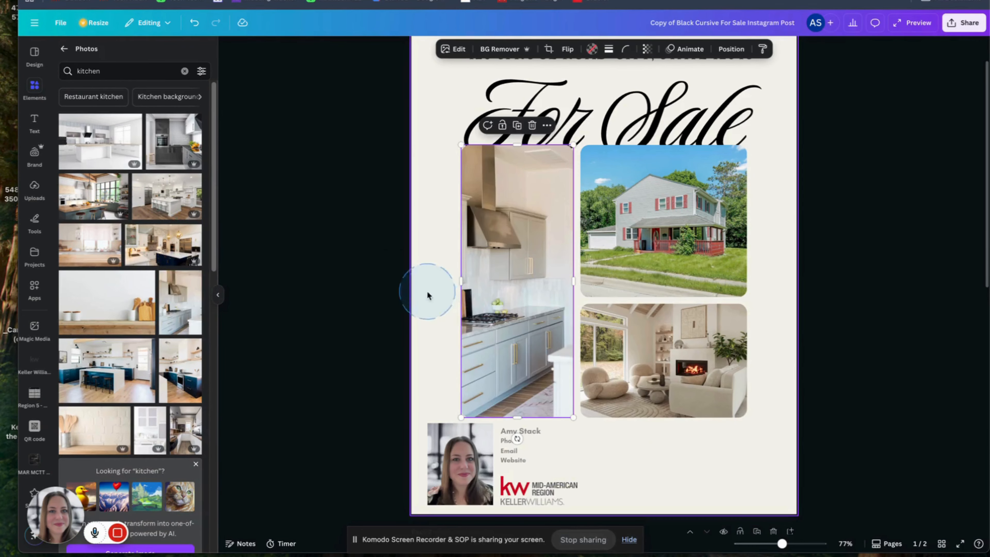
double_click(530, 293)
mouse_move(531, 293)
left_mouse_down()
mouse_move(477, 287)
mouse_move(546, 289)
left_mouse_up()
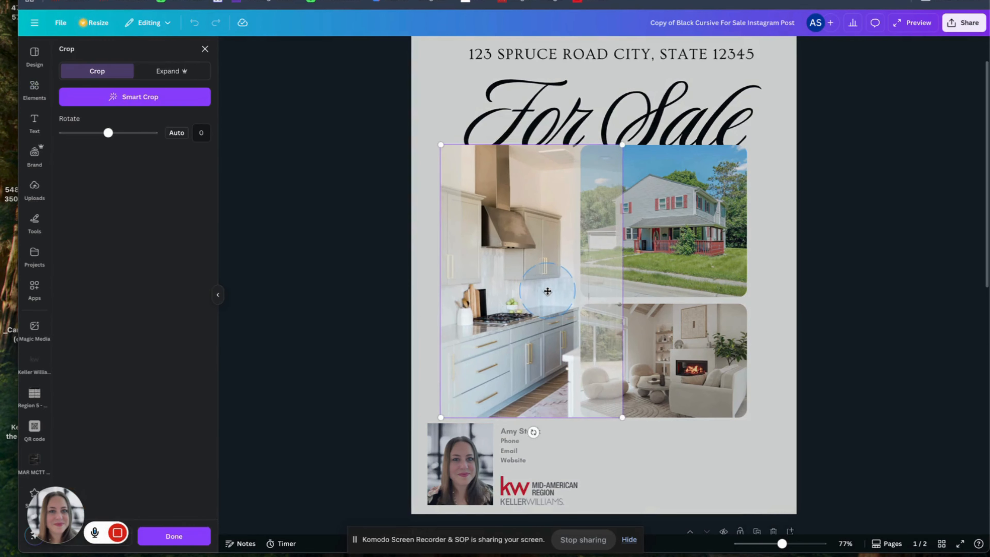
left_click(347, 245)
Search the photos for "living room" and replace the house exterior photo with the beamed living room image with the large window
double_click(103, 71)
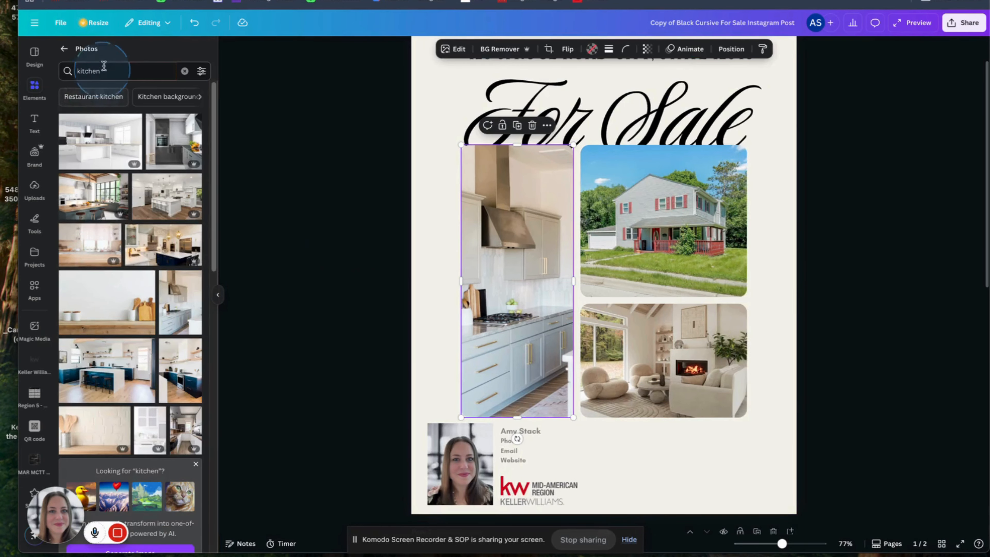
type("l")
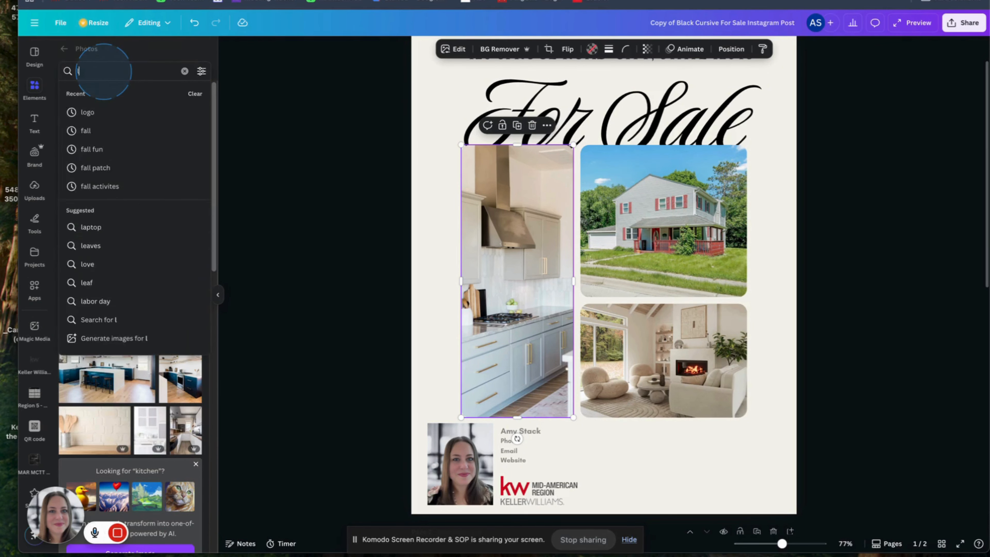
type("iving")
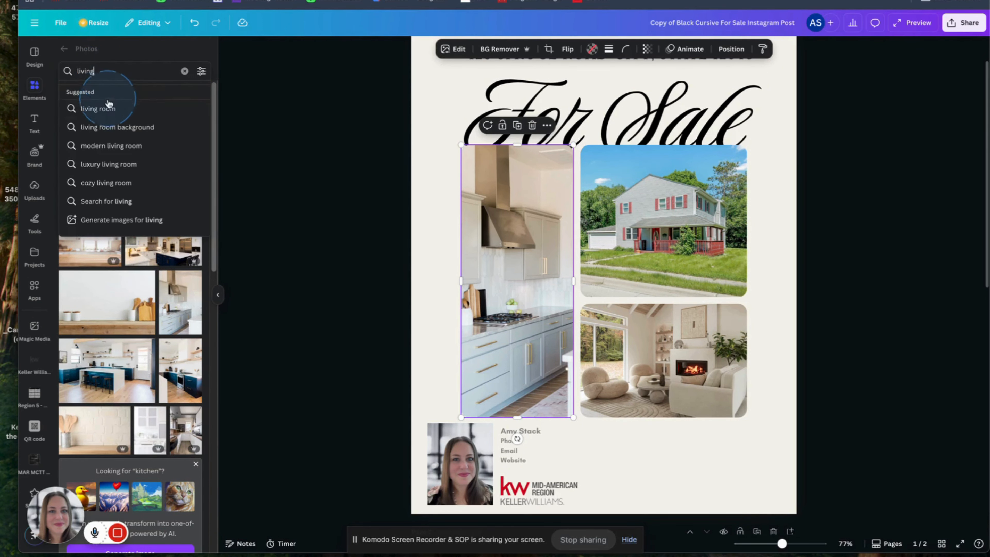
left_click(102, 108)
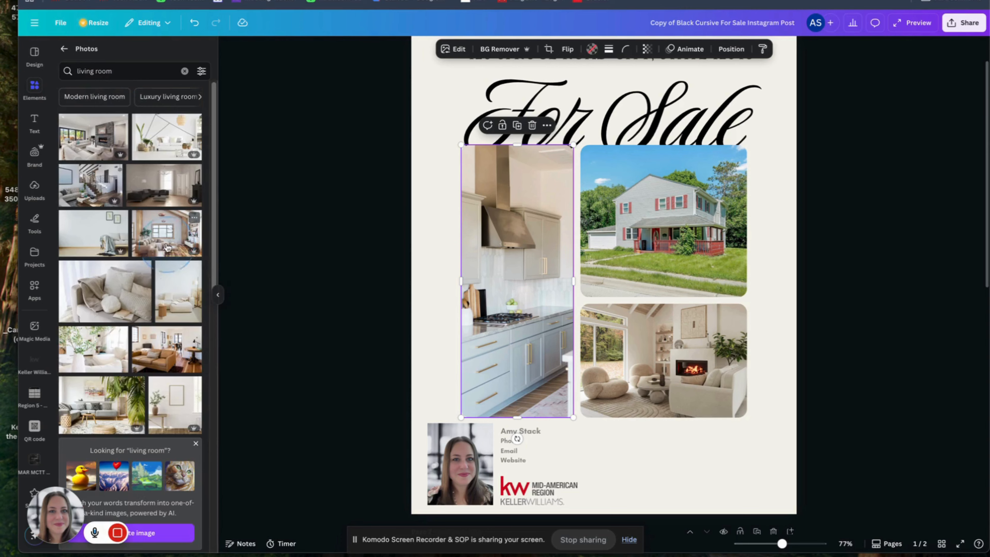
left_click_drag(166, 233, 639, 273)
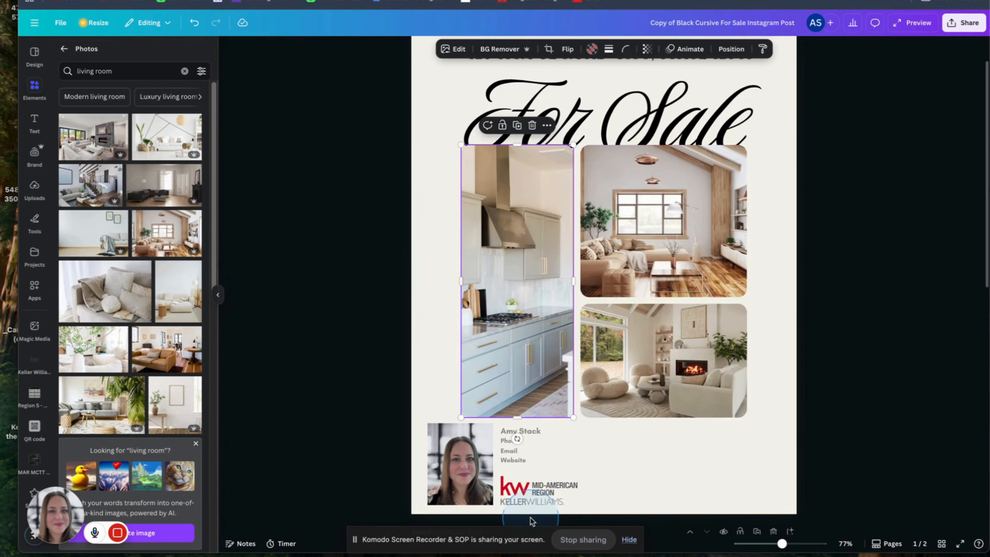
Search the photos for "bathroom"
left_click(126, 71)
triple_click(126, 71)
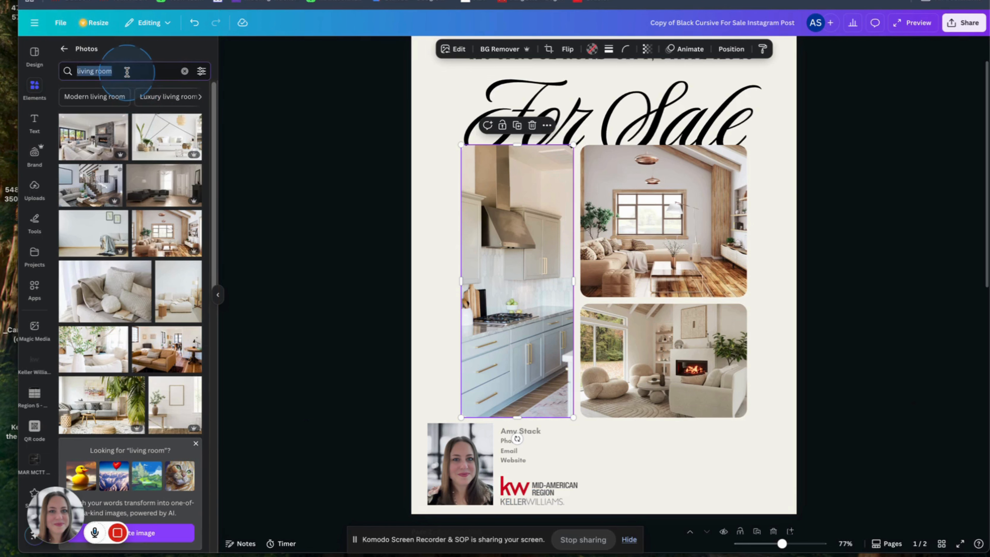
type("bathroom")
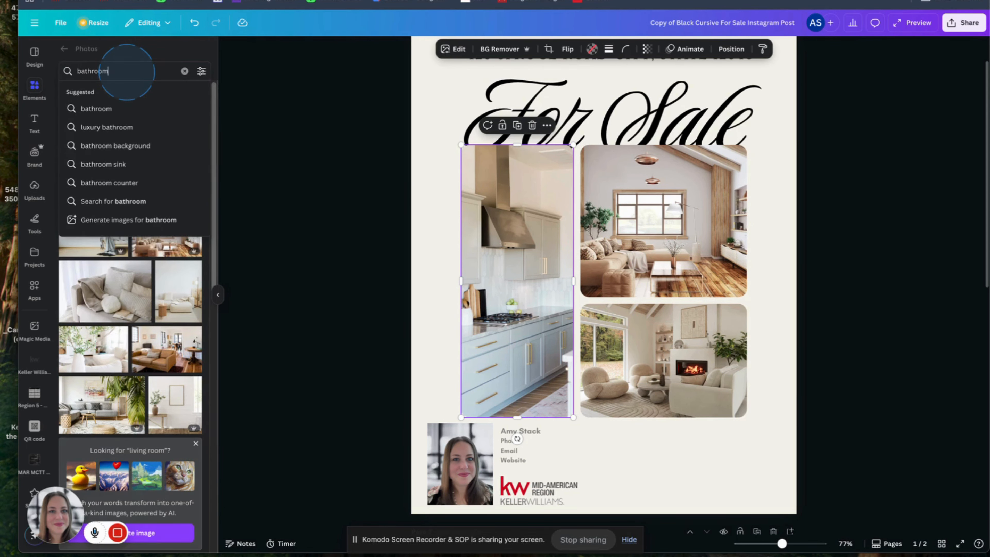
key("Return")
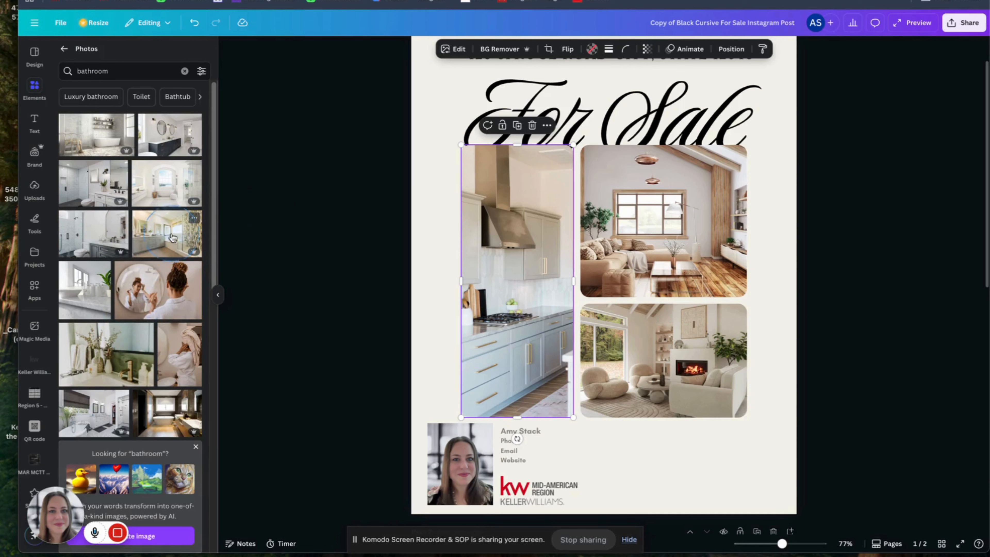
Try the beige and navy-vanity bathroom images in the fireplace photo's frame, and undo the bathroom image placed over the kitchen photo
left_click_drag(157, 221, 632, 370)
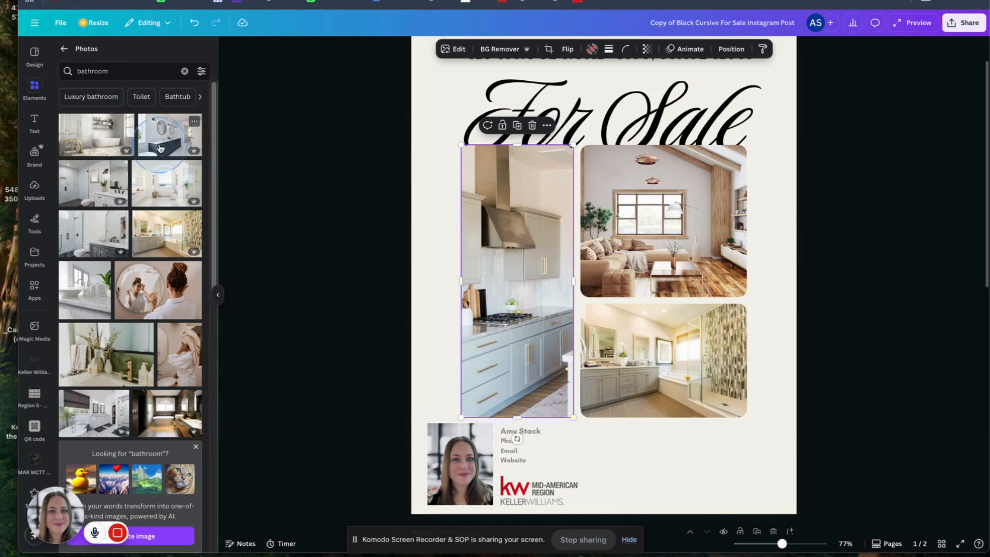
left_click_drag(163, 147, 659, 364)
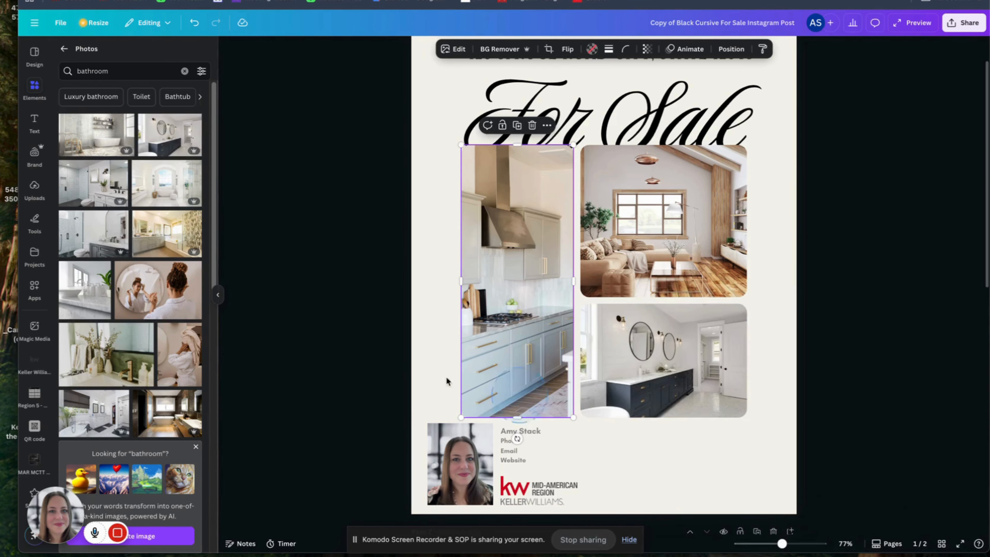
left_click_drag(92, 207, 557, 370)
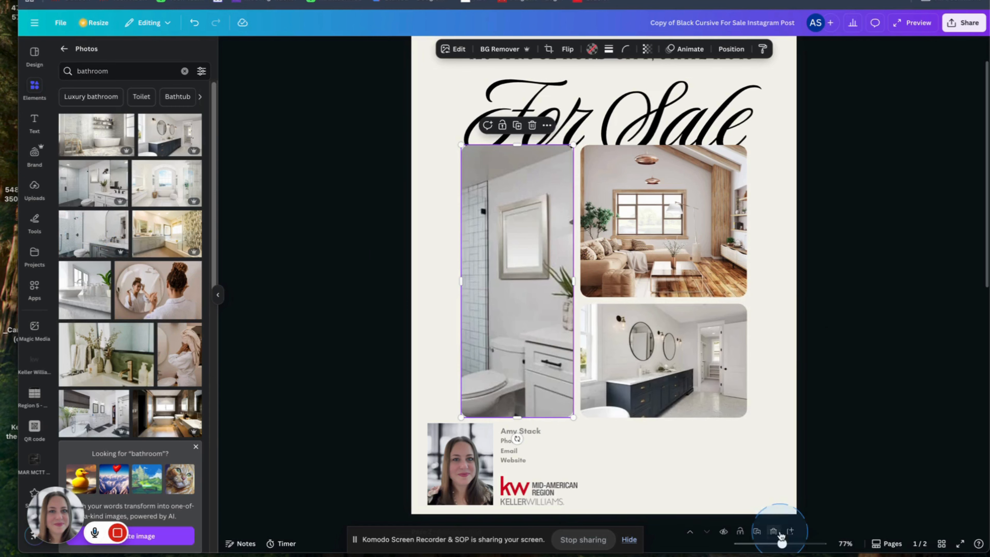
left_click(194, 24)
Fill the frame below the living room photo with the bathroom image showing a tiled glass shower and white vanity, and deselect everything
left_click_drag(103, 226, 617, 324)
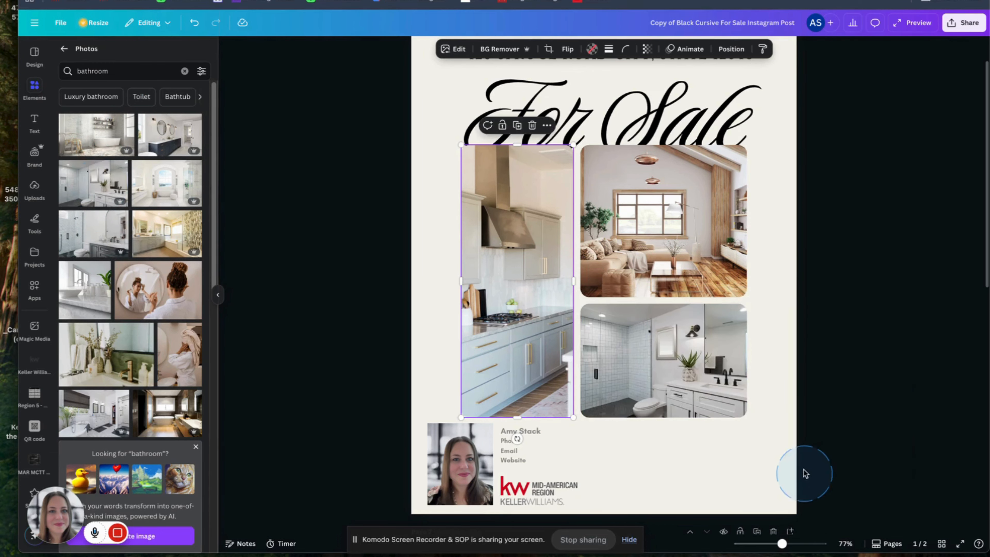
left_click(892, 372)
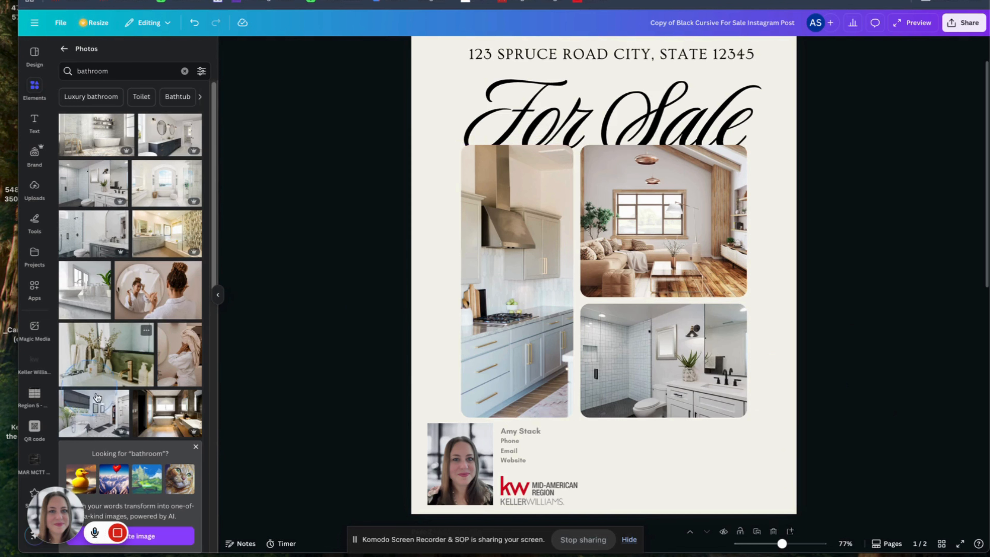
Replace the white-vanity bathroom photo below the living room with the dark-walled bathroom image showing a freestanding tub, and deselect it
left_click_drag(172, 407, 596, 343)
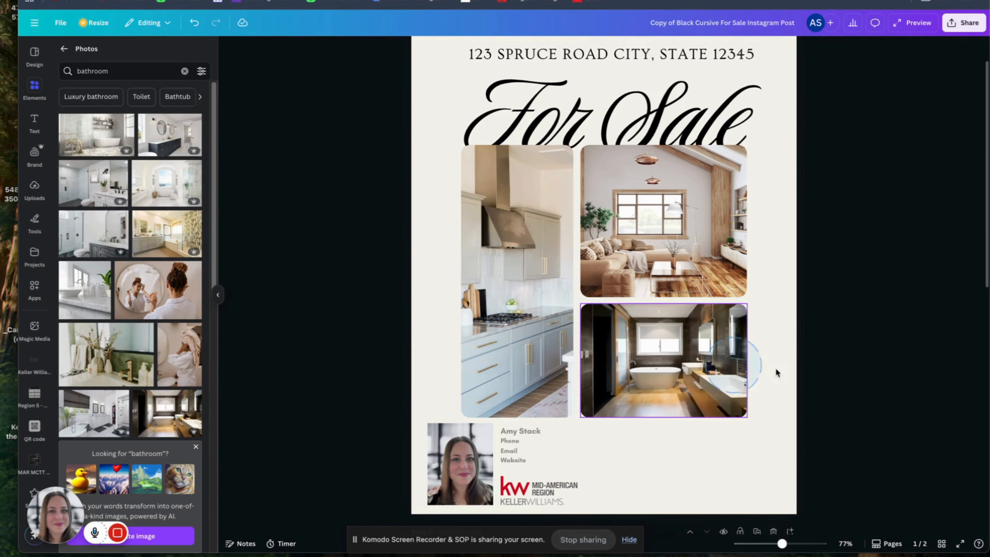
left_click(912, 380)
scroll(940, 405, "down", 1)
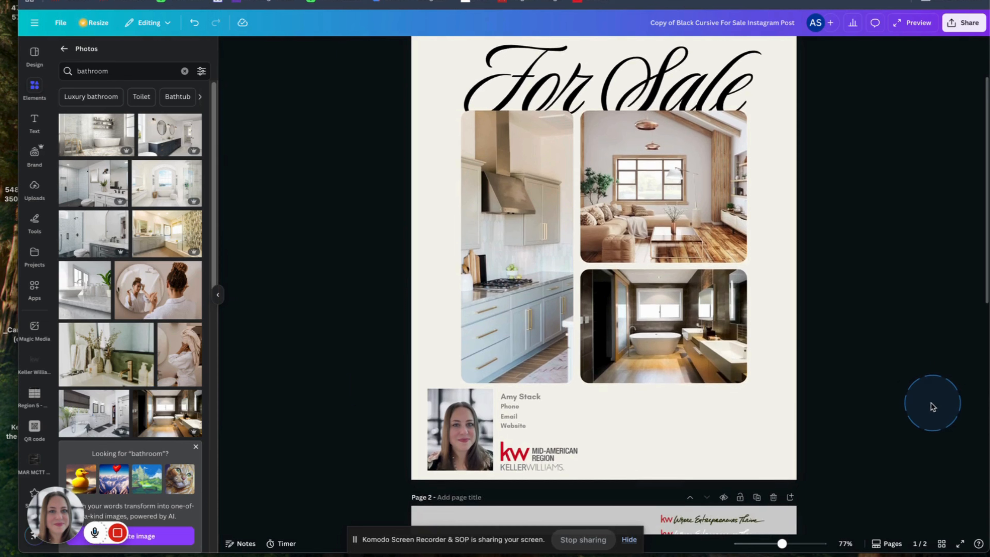
Check the fonts of the For Sale heading, the address line and the agent's name, phone, email and website lines
left_click(645, 297)
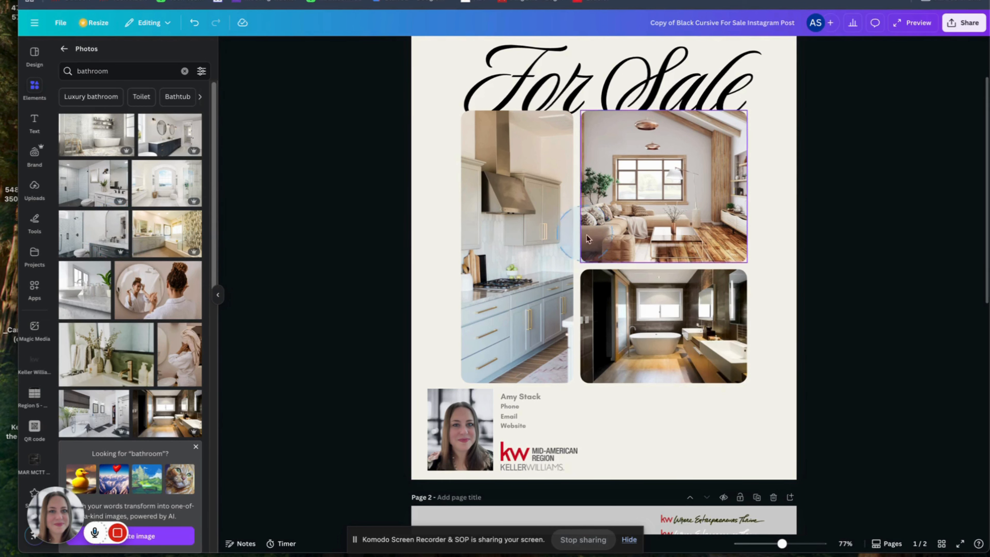
scroll(596, 246, "down", 2)
scroll(592, 234, "down", 4)
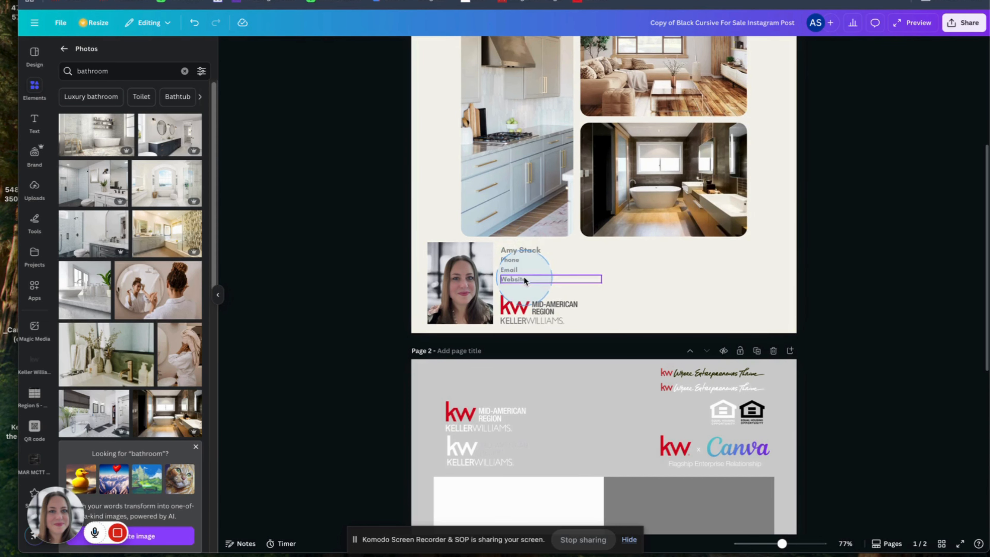
left_click(524, 251)
scroll(515, 253, "up", 10)
left_click(511, 156)
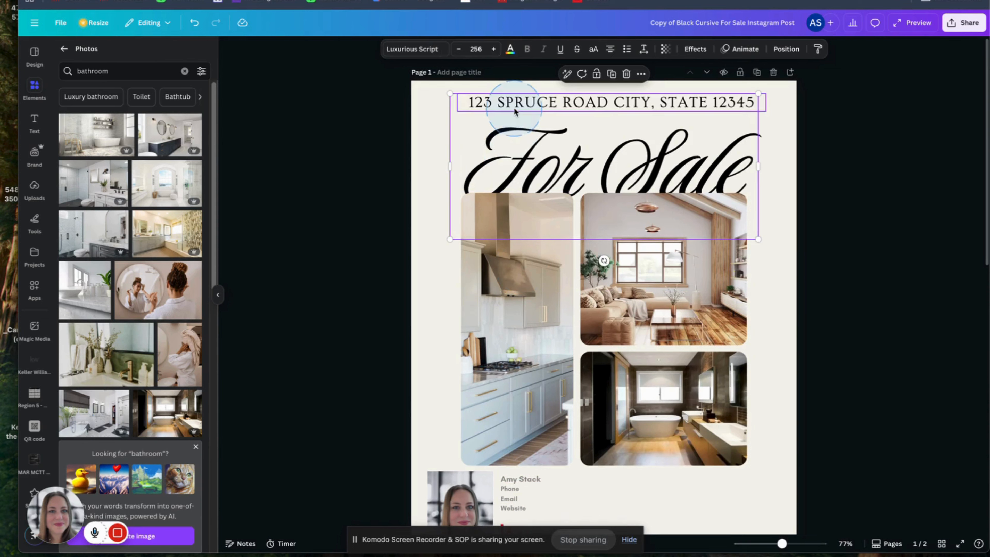
left_click(514, 109)
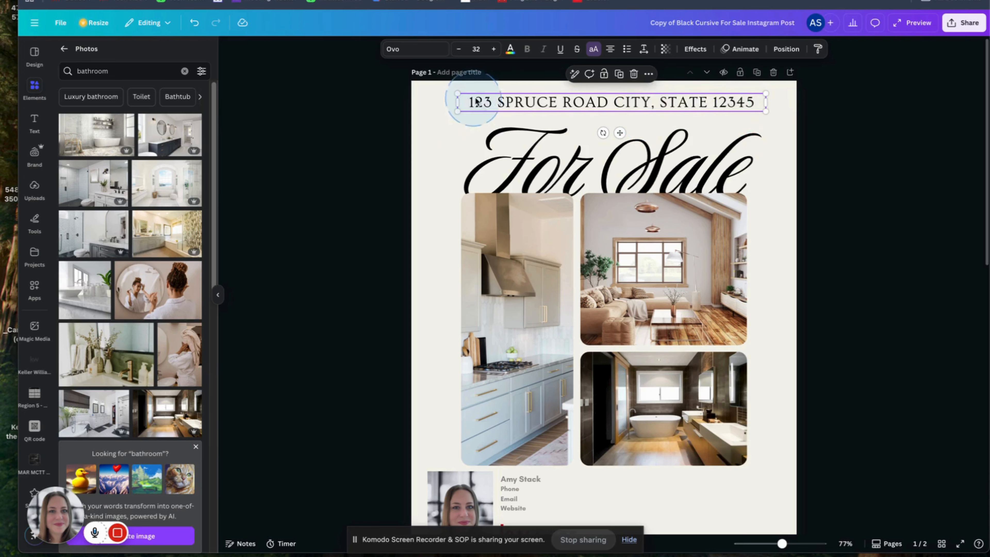
scroll(543, 256, "down", 1)
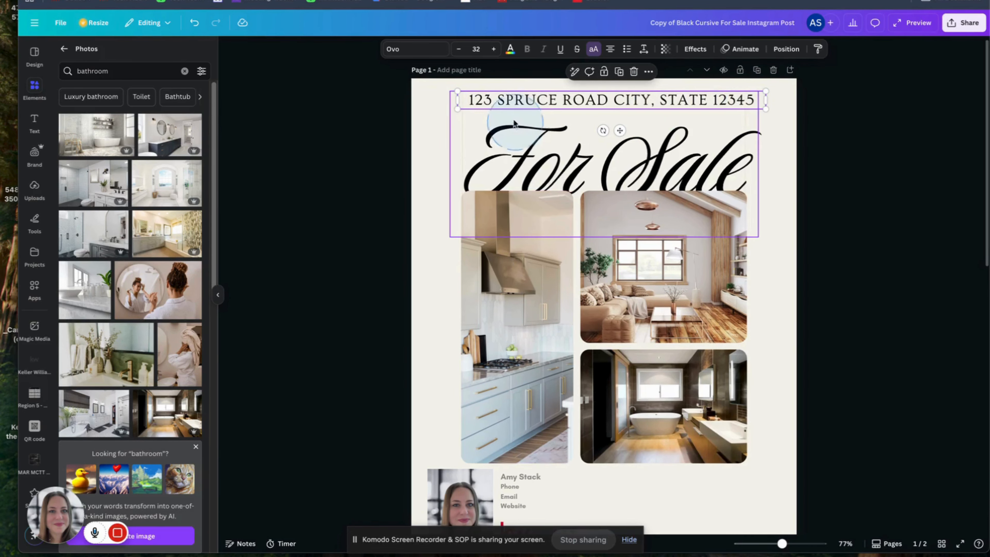
scroll(535, 363, "down", 5)
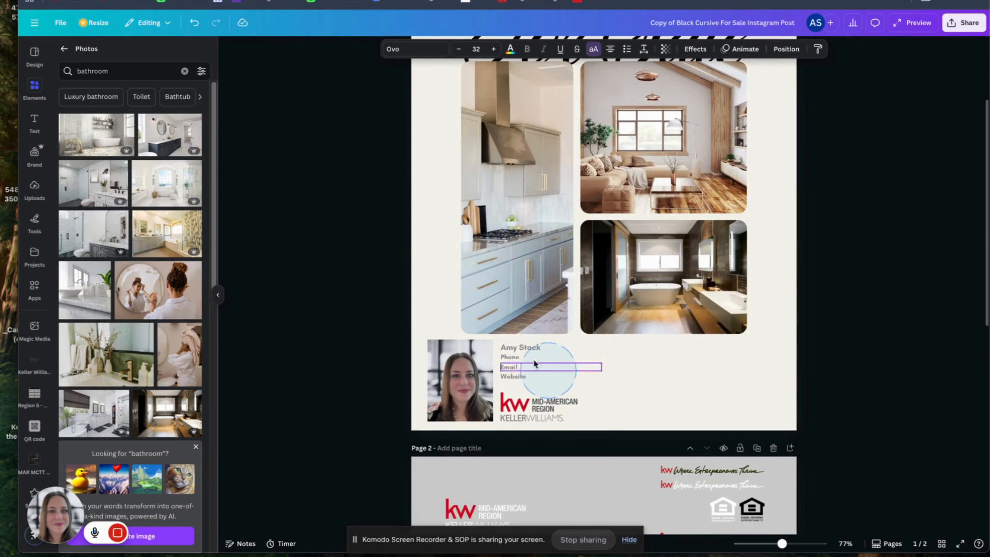
left_click(531, 348)
left_click(511, 357)
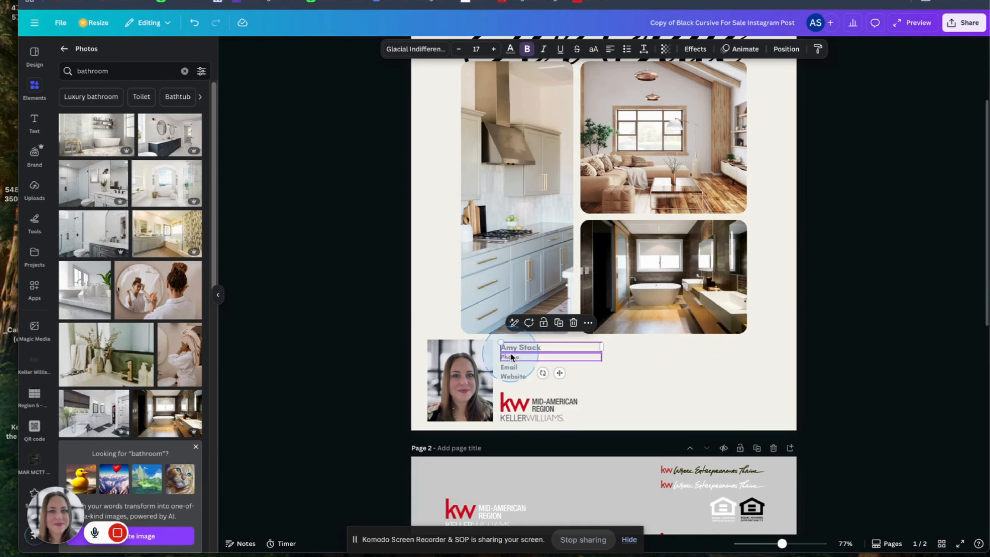
left_click(510, 360)
left_click(513, 367)
left_click(513, 377)
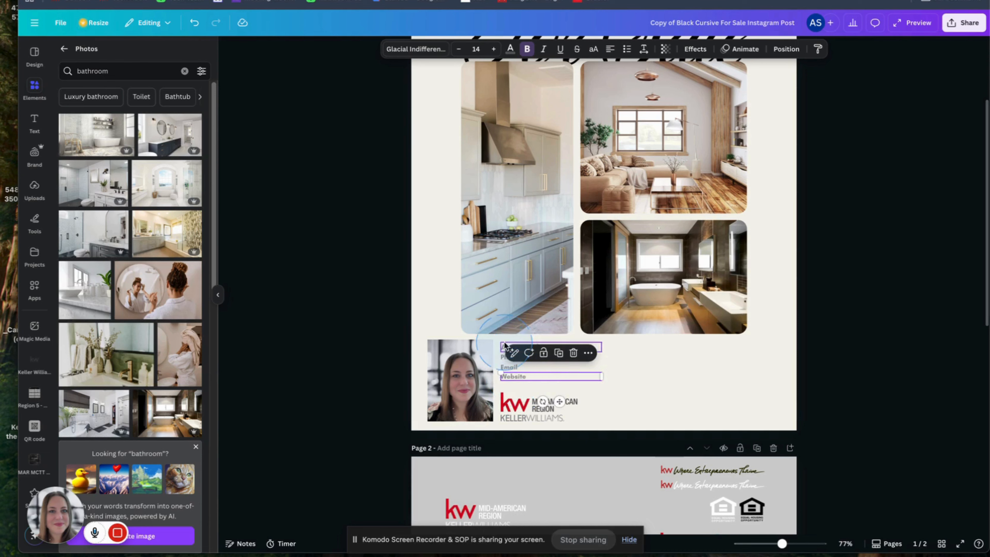
Change the agent name's font to Ovo and replace Glacial Indifference with Ovo throughout the design
left_click(504, 347)
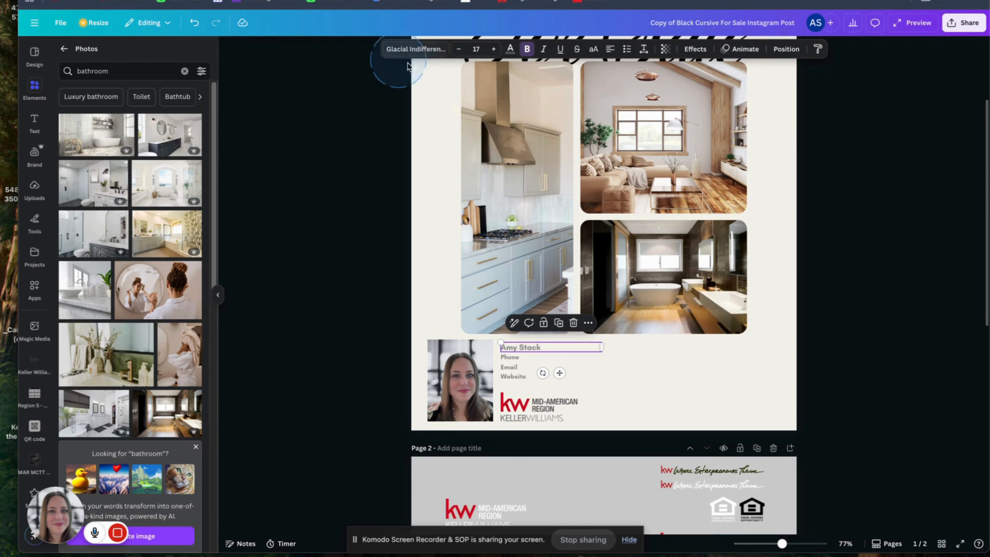
left_click(426, 55)
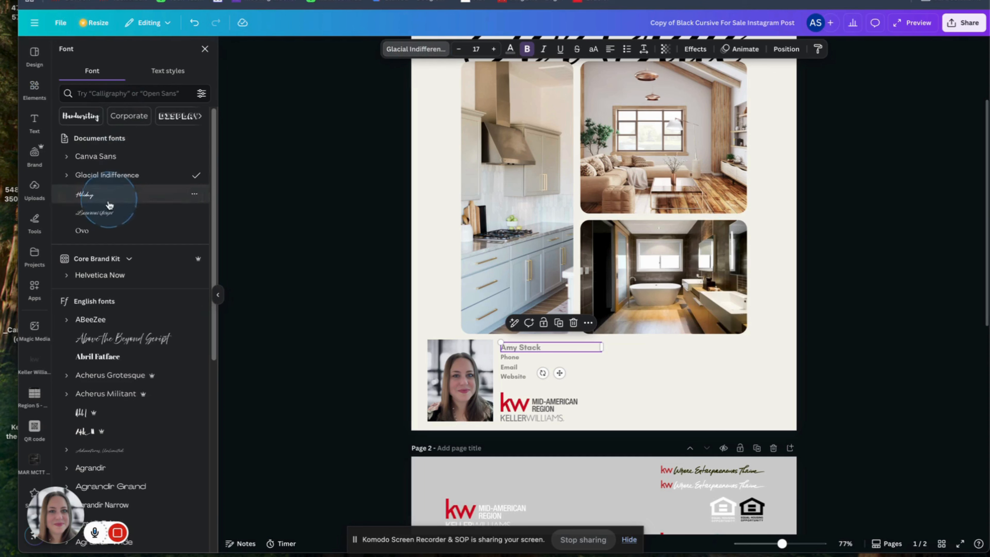
left_click(106, 213)
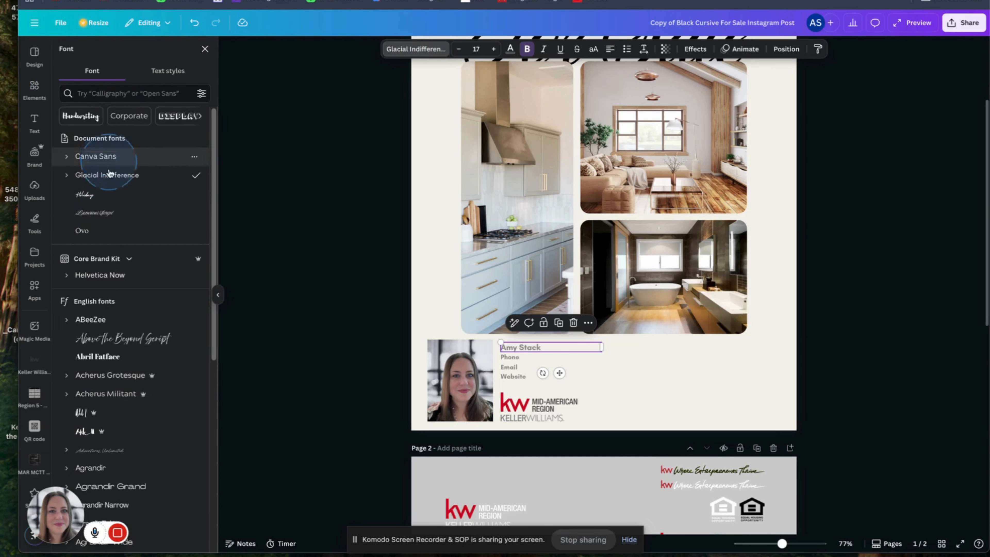
left_click(88, 234)
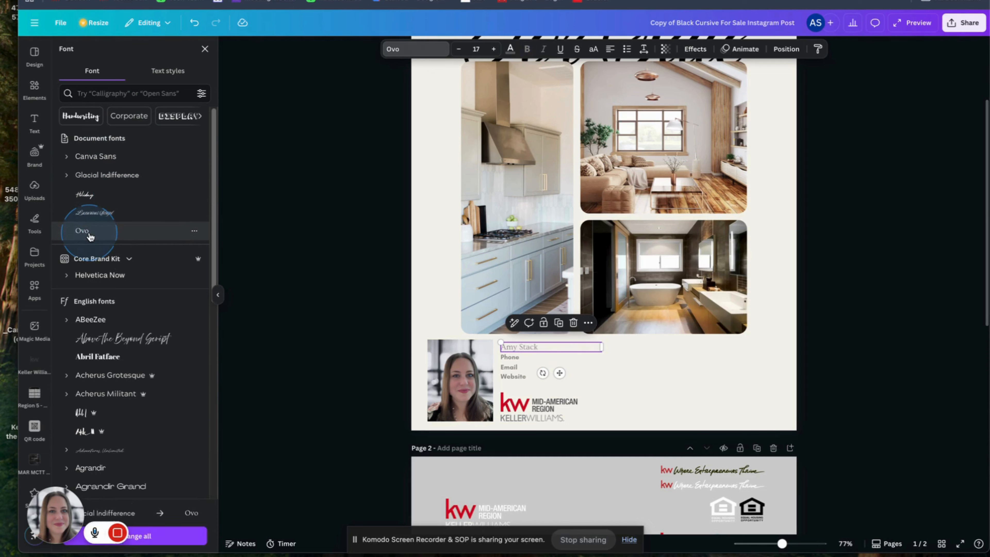
left_click(518, 357)
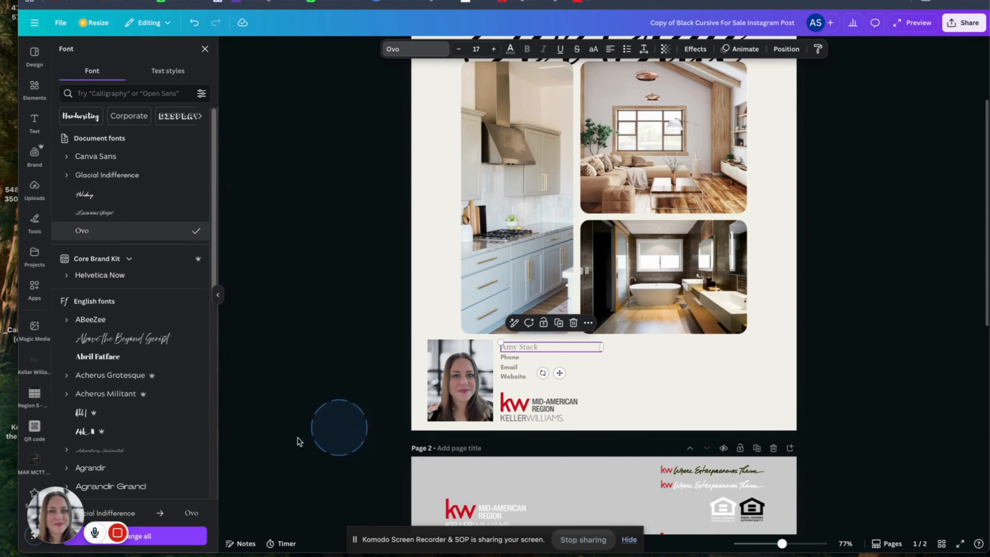
left_click_drag(55, 514, 56, 76)
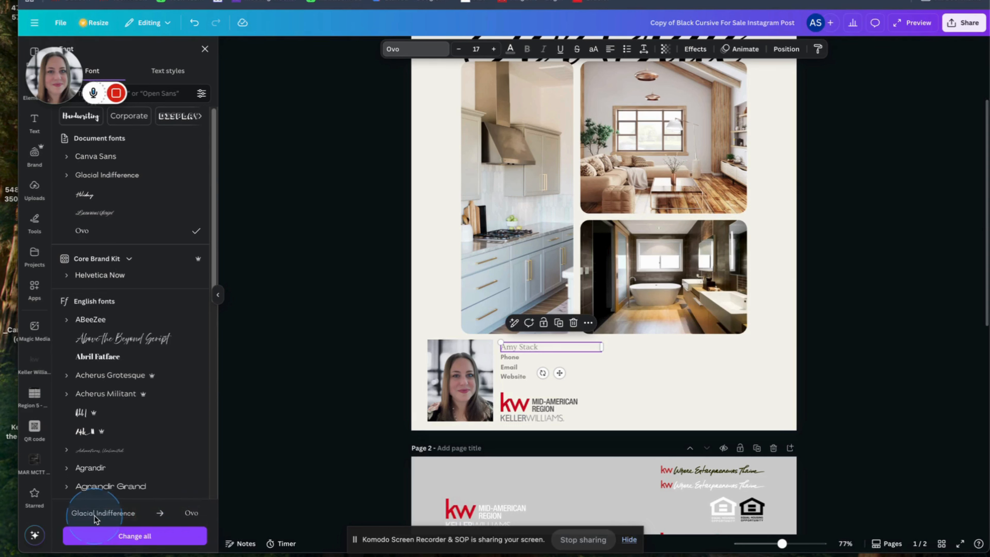
left_click(161, 537)
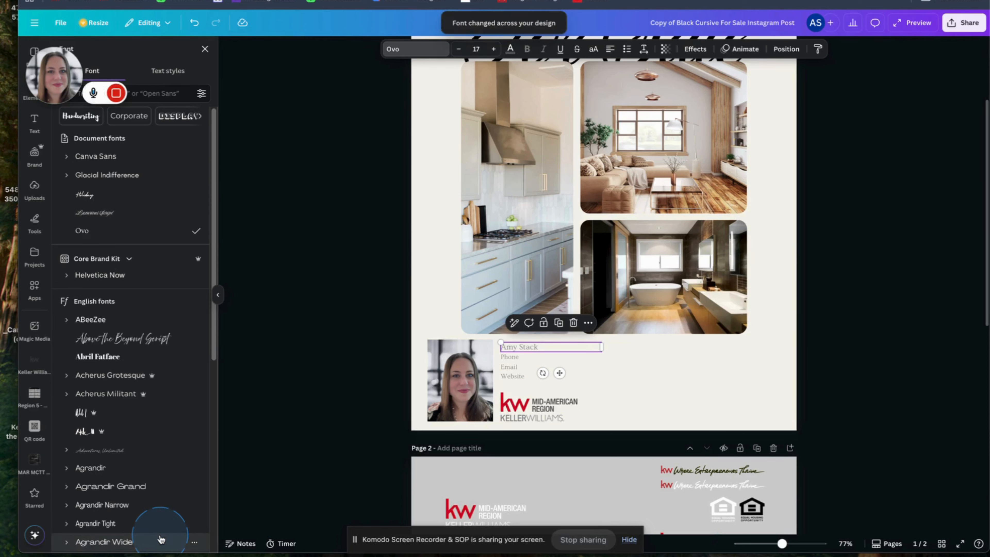
Try Luxurious Script on the Email line and apply it to all Ovo text in the design
left_click(510, 357)
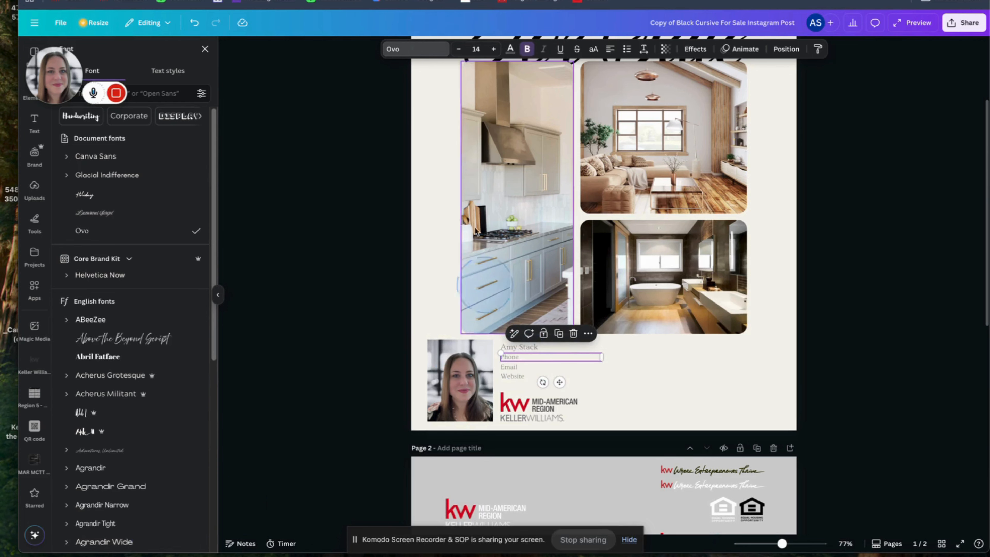
left_click(429, 48)
left_click(429, 50)
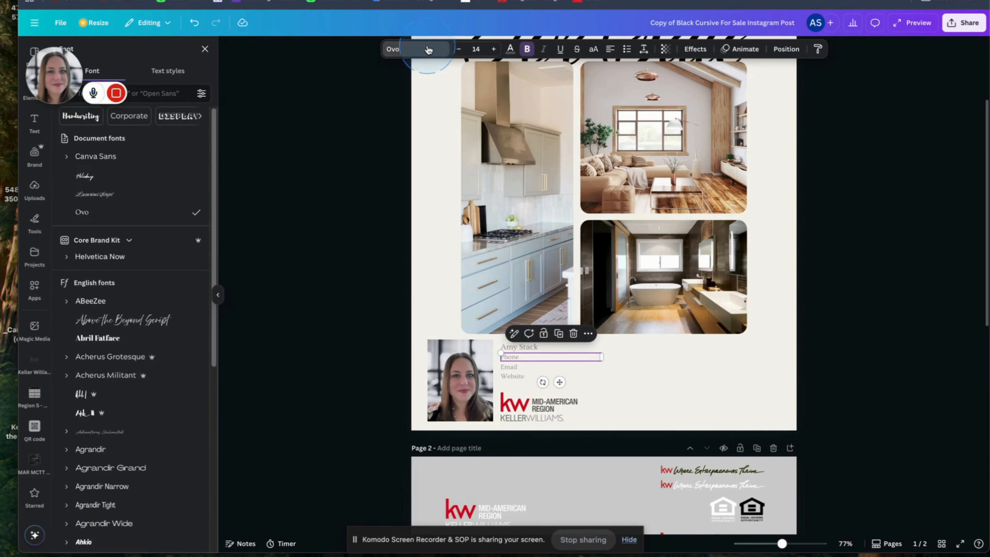
left_click(528, 343)
left_click(518, 366)
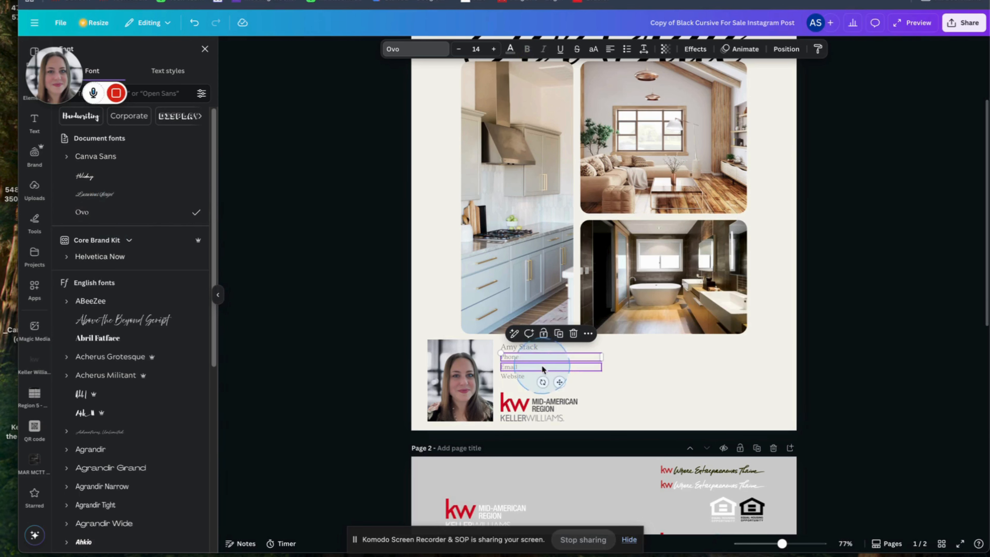
left_click(126, 194)
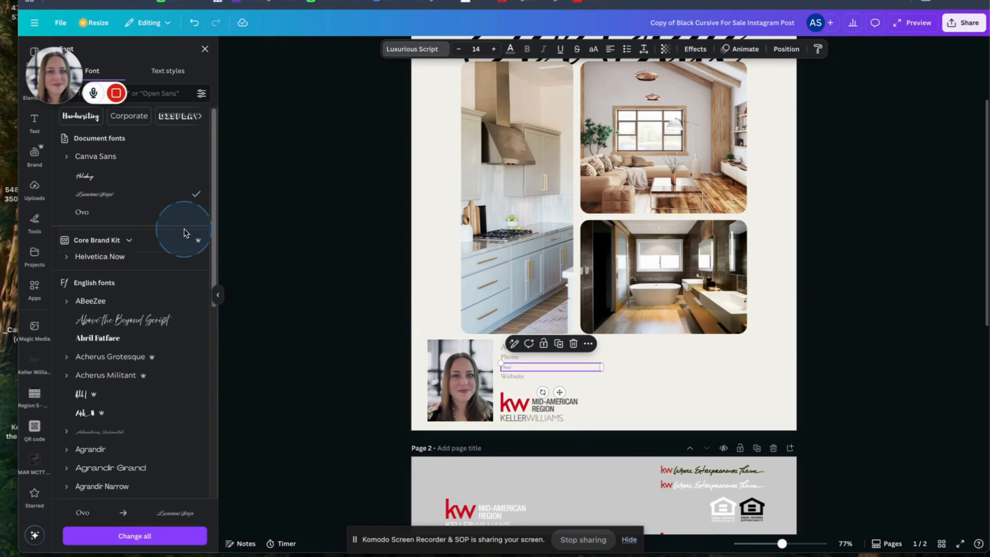
left_click(158, 535)
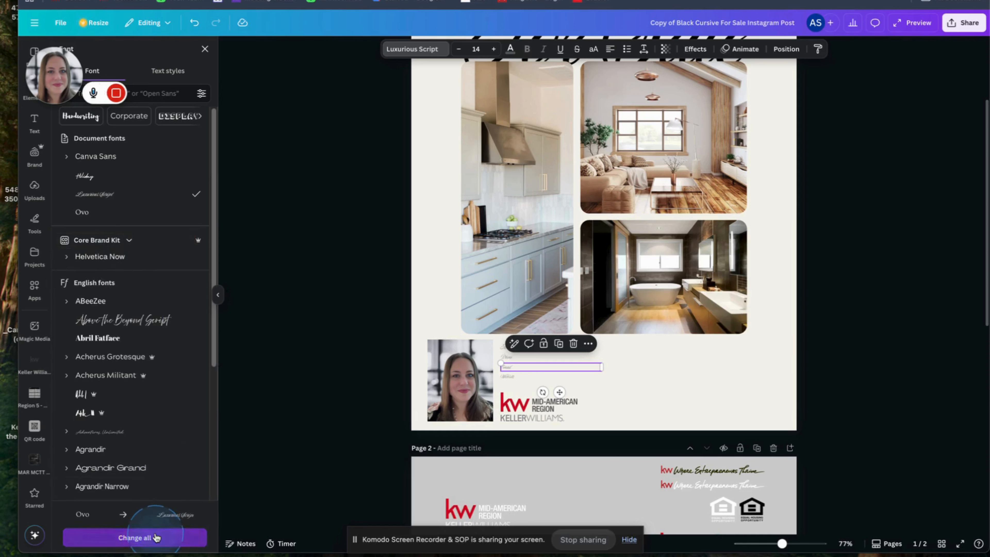
Set the Email line's font to Ovo, replace Luxurious Script with Ovo throughout the design, and deselect the text
left_click(97, 212)
left_click(131, 537)
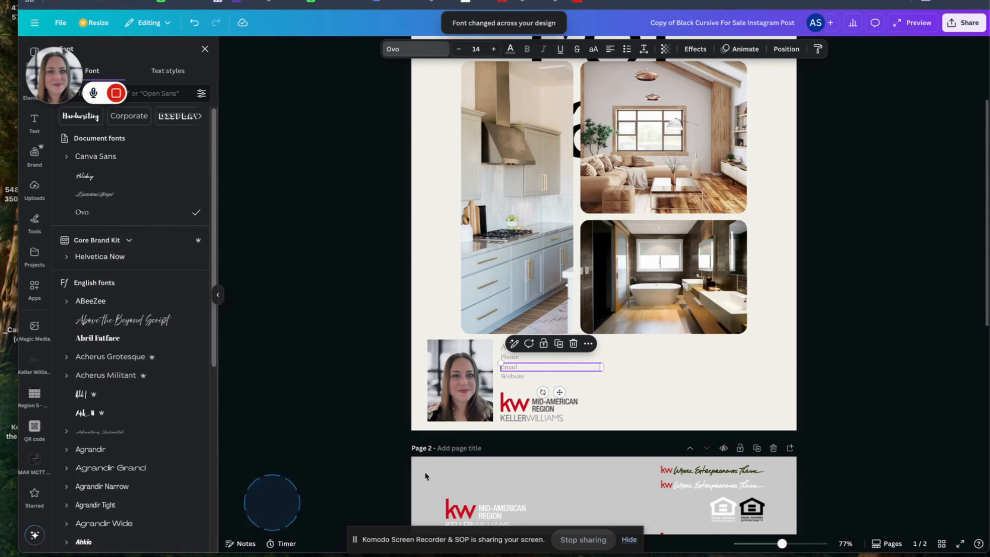
left_click(761, 371)
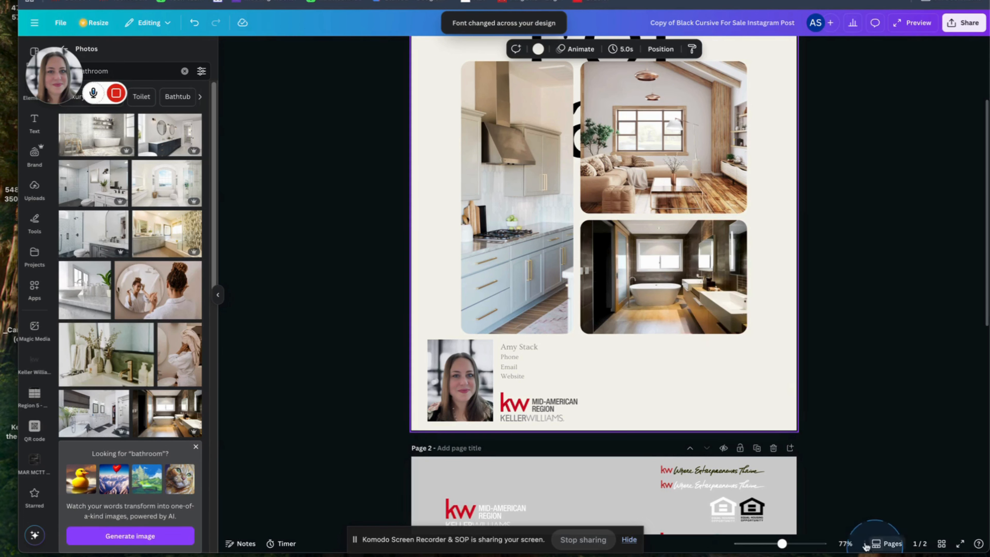
Remove the background from the agent headshot on the first page and deselect it
left_click(792, 546)
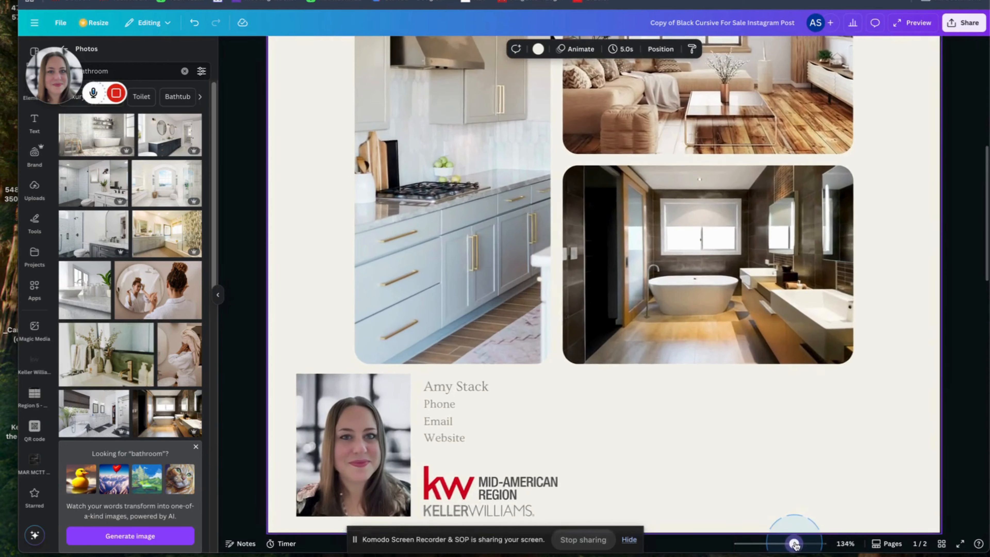
scroll(522, 441, "down", 5)
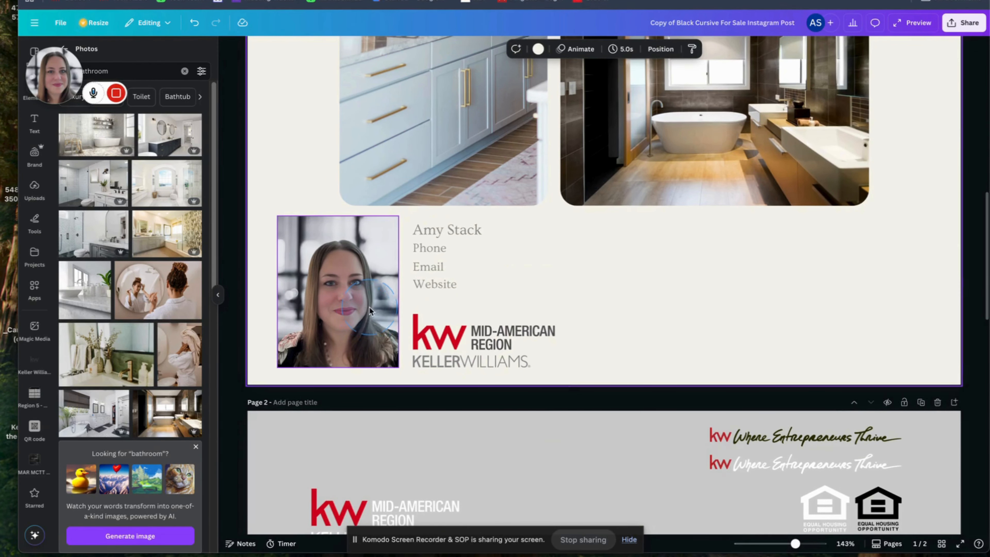
left_click(350, 303)
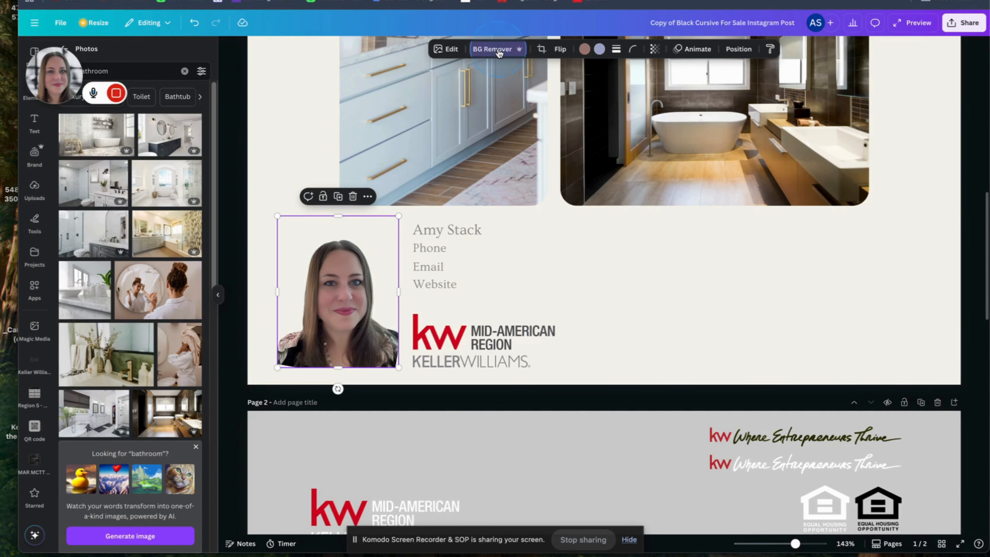
left_click(700, 267)
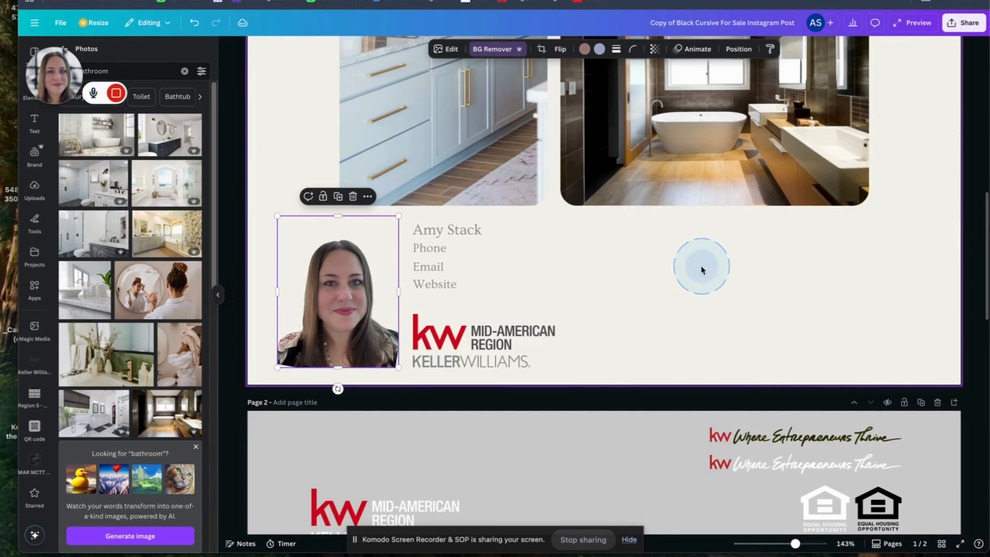
left_click(470, 321)
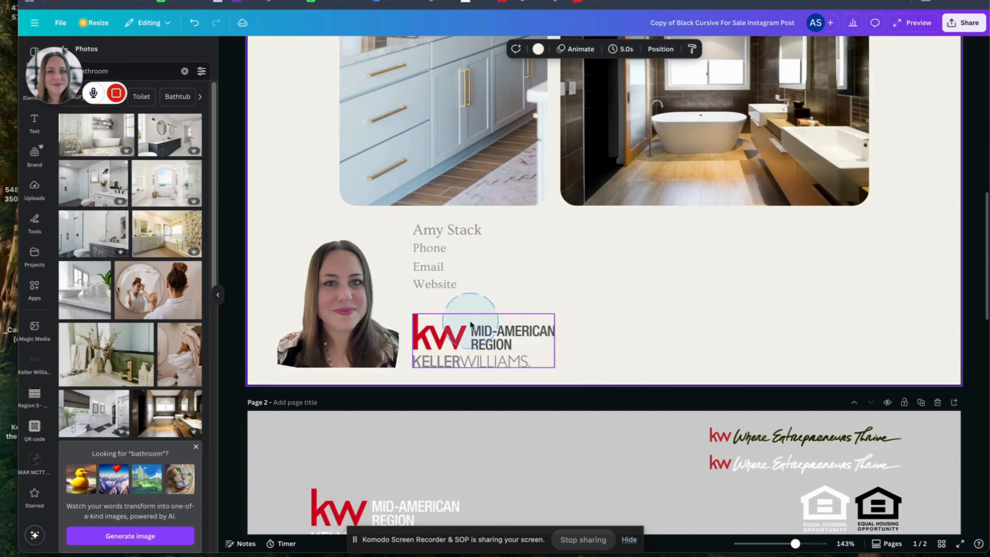
Undo the background removal on the agent headshot and deselect it
left_click(340, 291)
left_click(227, 34)
left_click(194, 23)
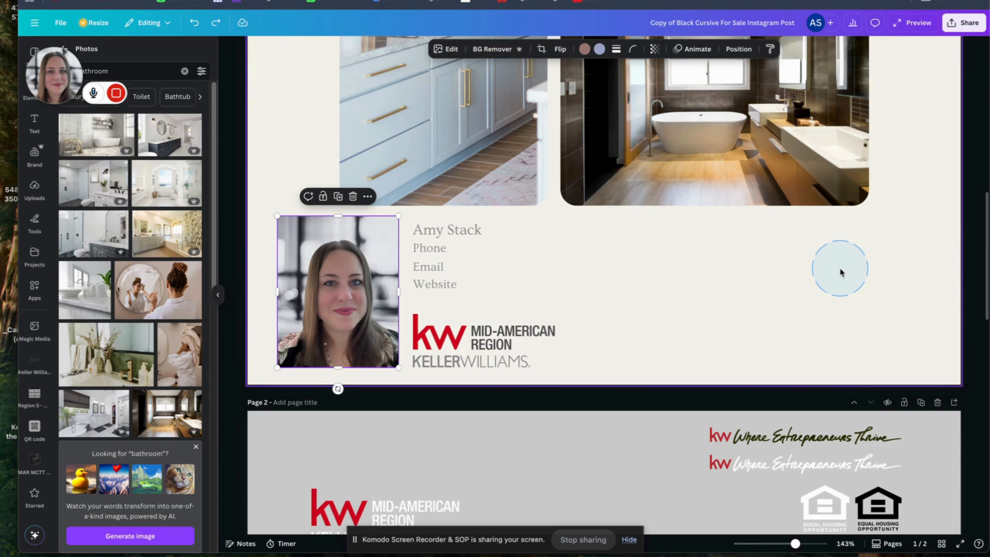
left_click(840, 272)
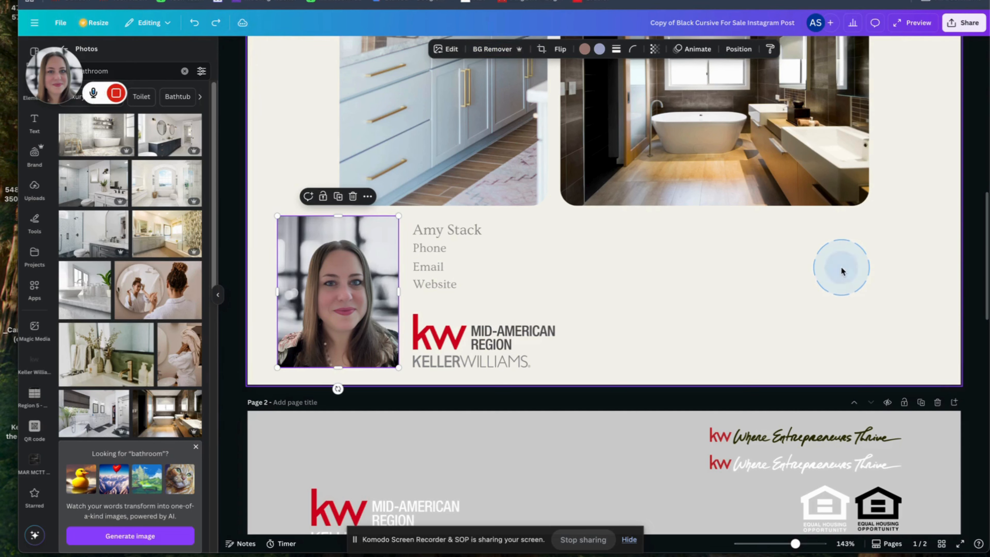
left_click(313, 396)
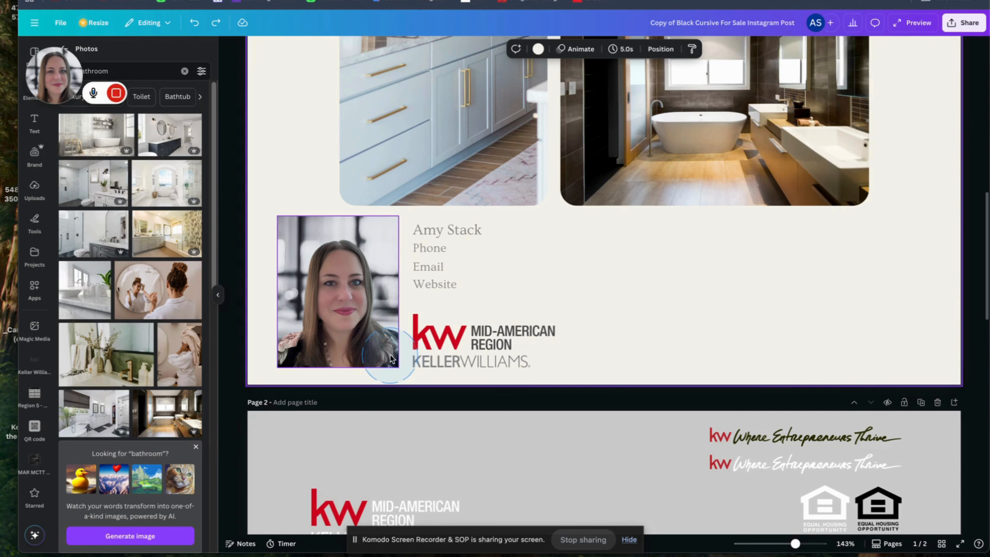
Use Magic Expand with the Freeform option to extend the agent headshot slightly on both sides and generate the expanded versions
left_click(368, 312)
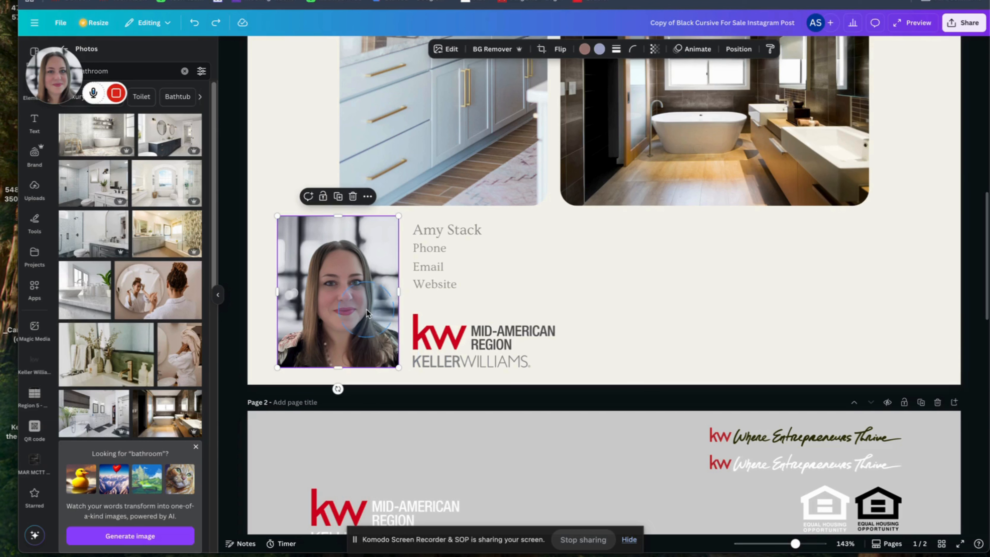
left_click(447, 50)
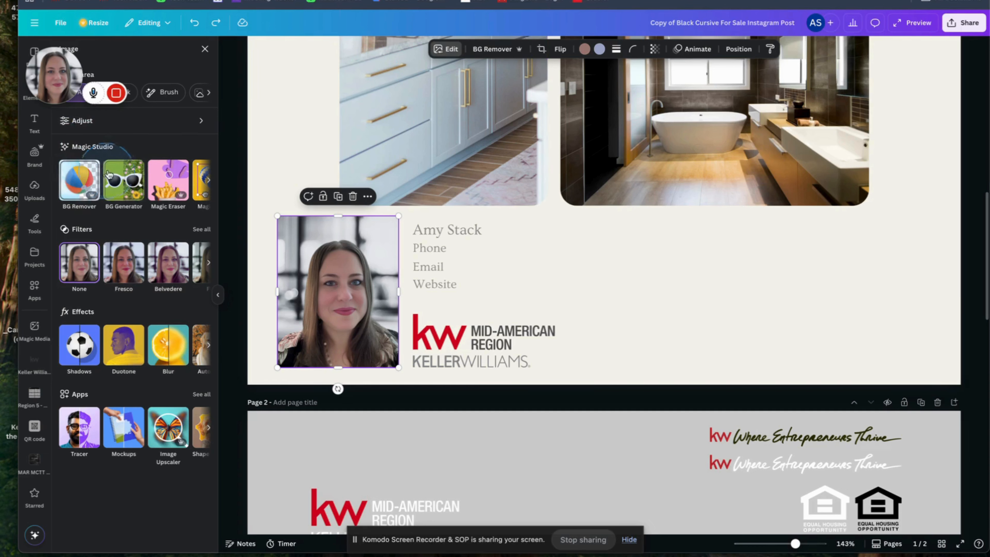
left_click(210, 181)
left_click(209, 181)
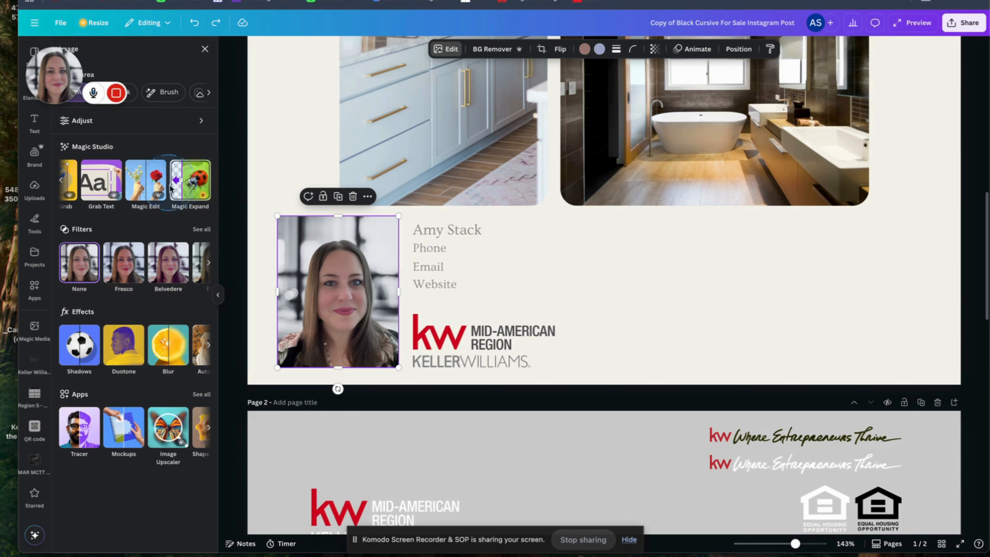
left_click(190, 182)
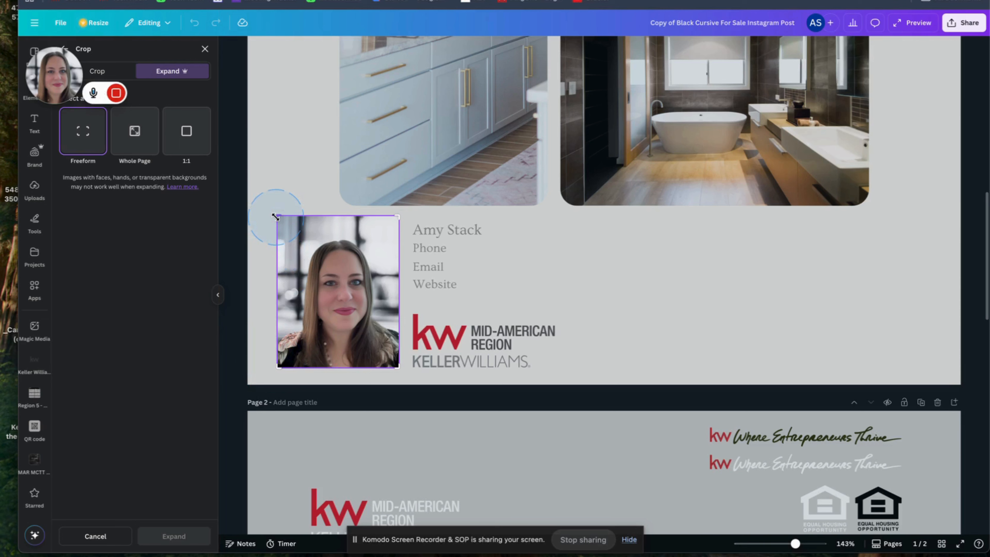
left_click_drag(274, 215, 269, 216)
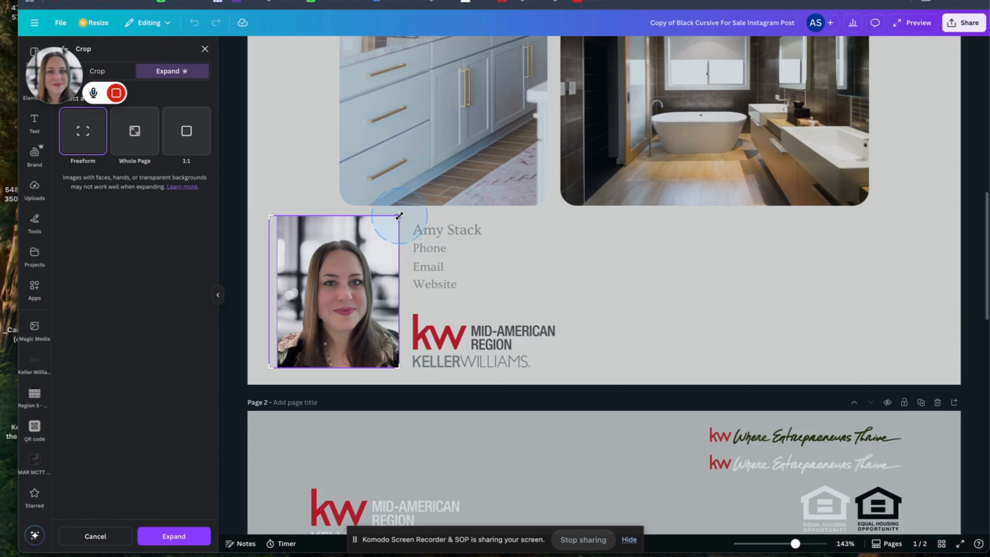
left_click_drag(401, 214, 408, 215)
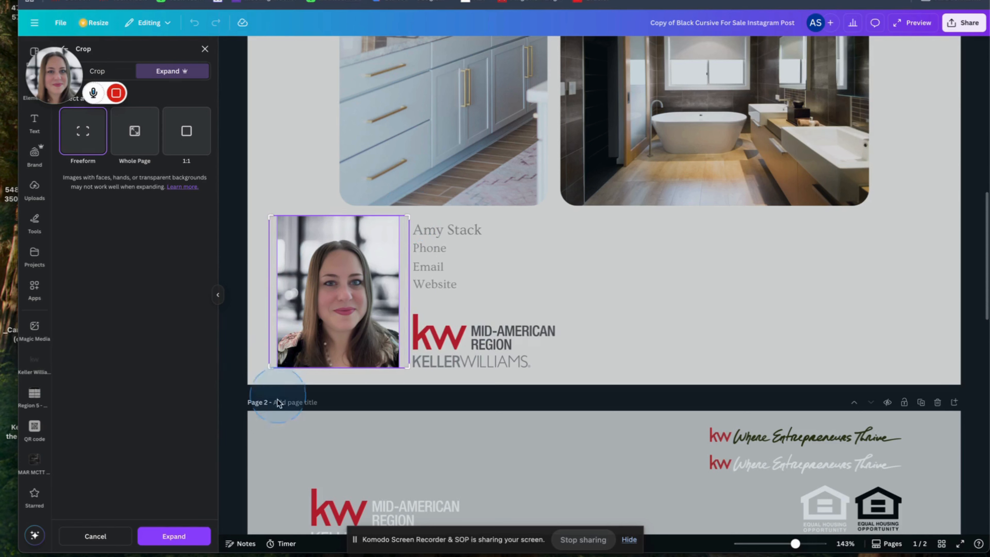
left_click(174, 536)
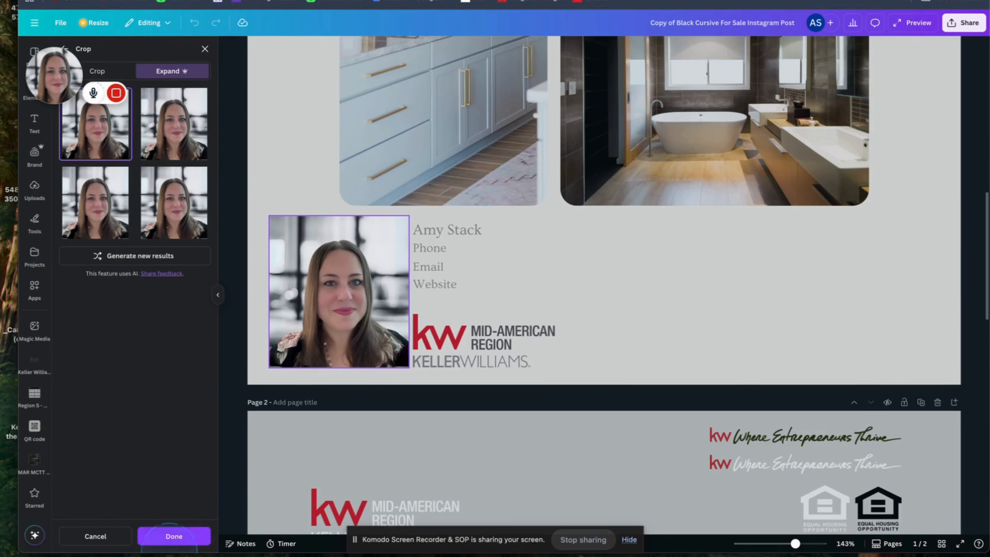
Compare the four generated expansions of the agent headshot by previewing each one on the flyer
left_click(186, 130)
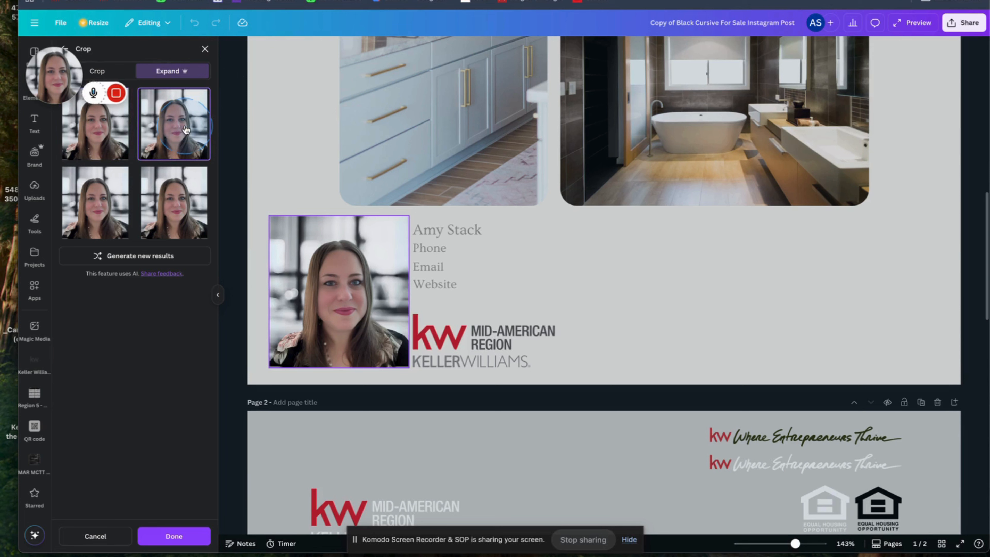
left_click(121, 204)
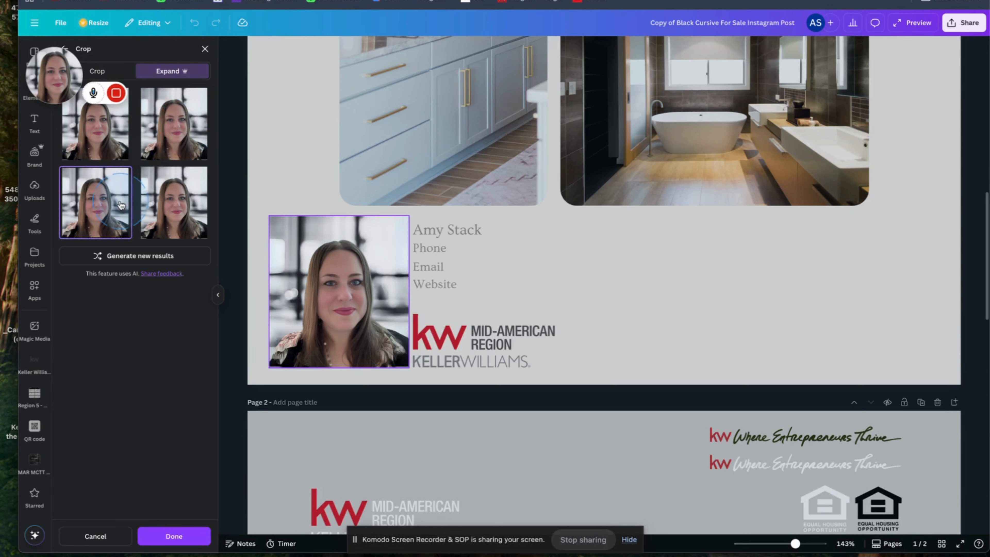
left_click(174, 200)
left_click(297, 354)
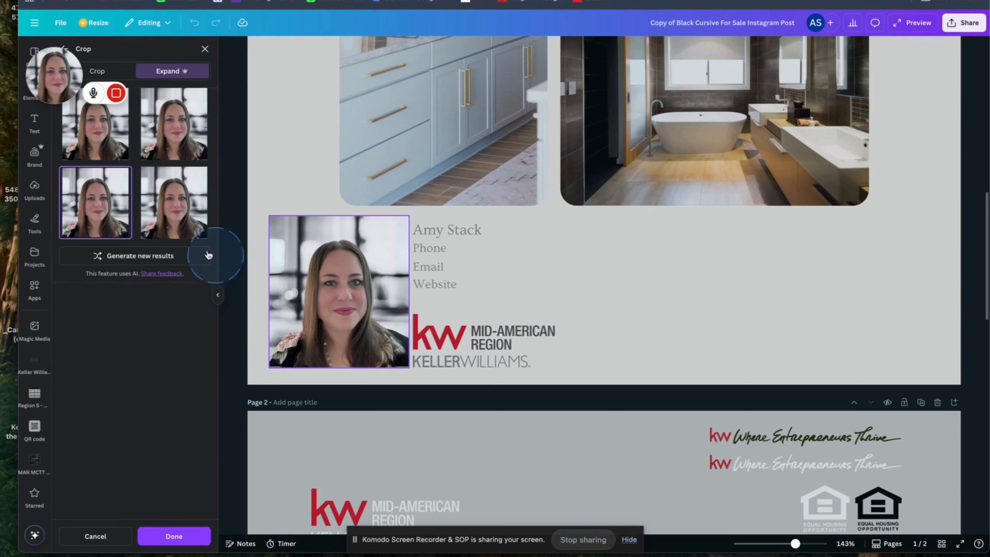
left_click(191, 221)
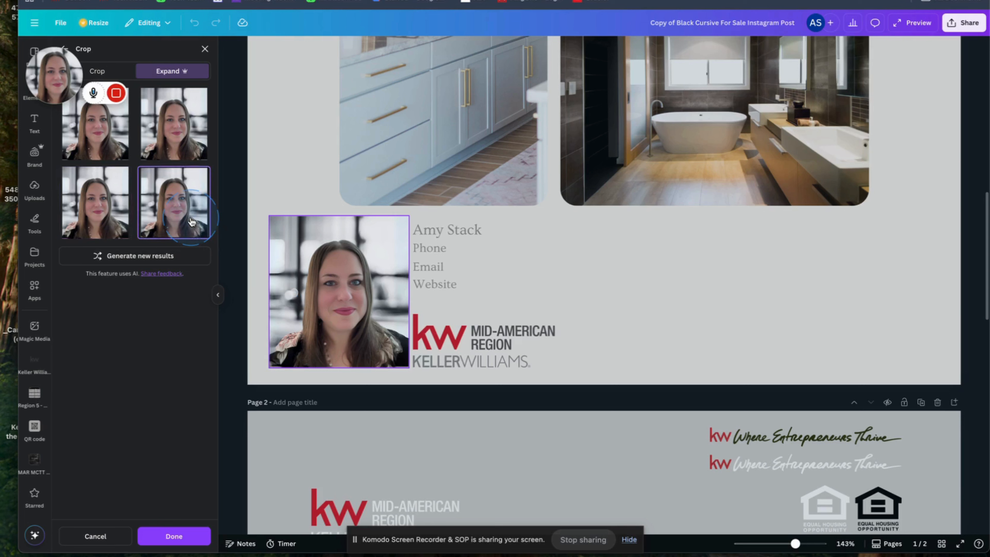
left_click(168, 134)
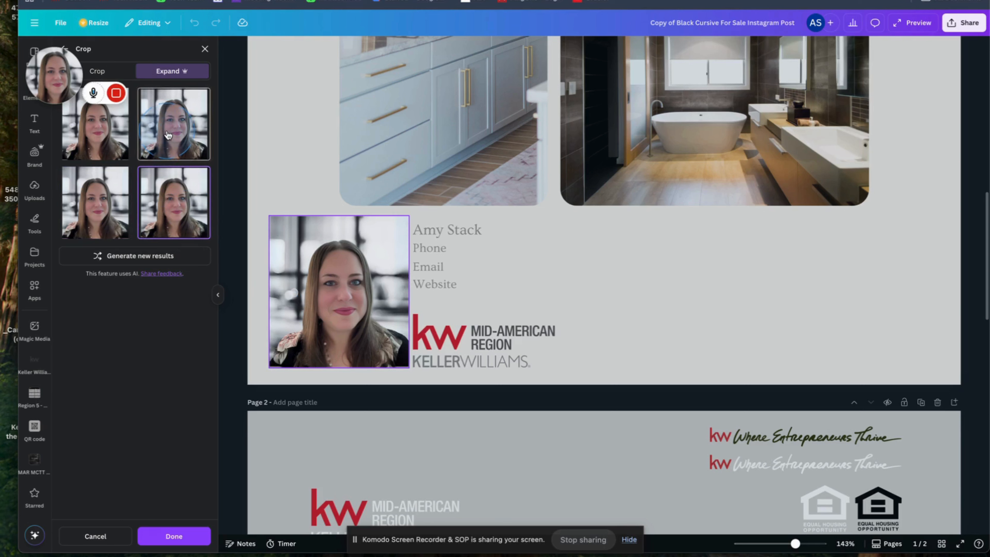
left_click(116, 141)
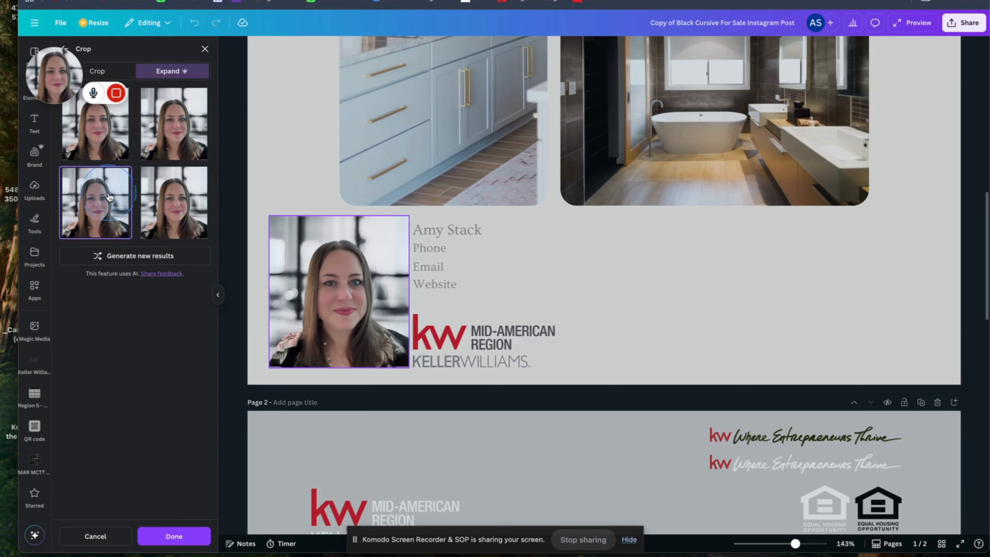
left_click(126, 261)
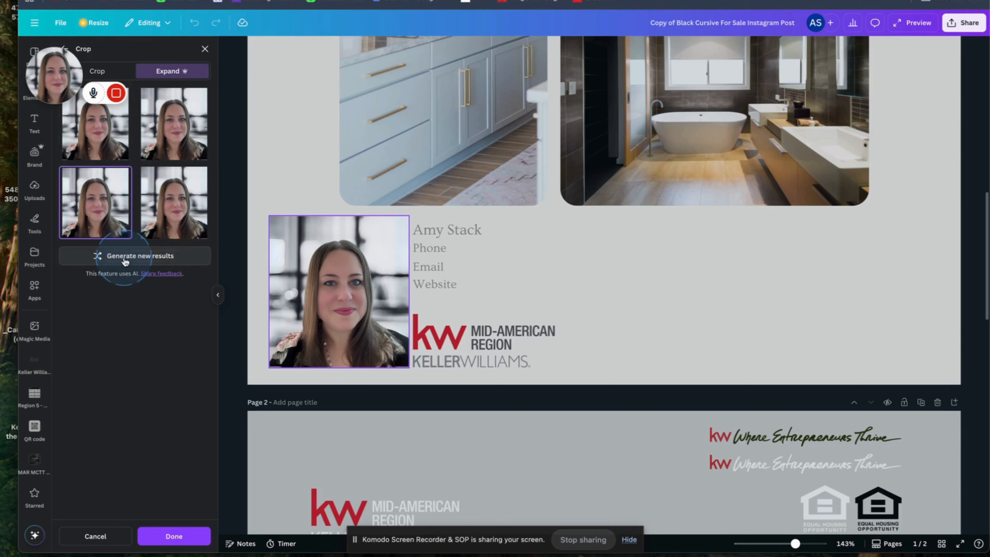
Apply the second generated expansion to the agent headshot and shift it left, leaving a gap beside the contact text
left_click(169, 139)
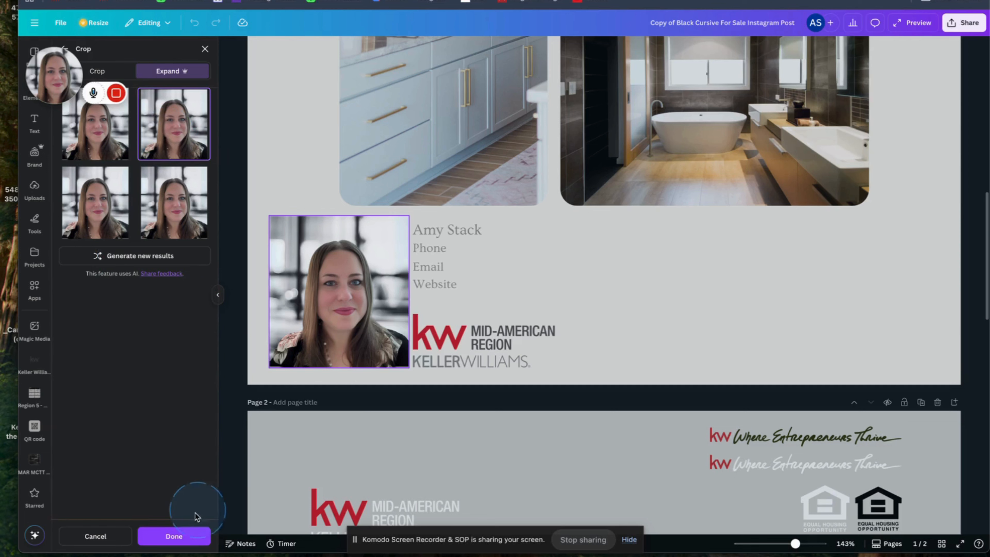
left_click(182, 537)
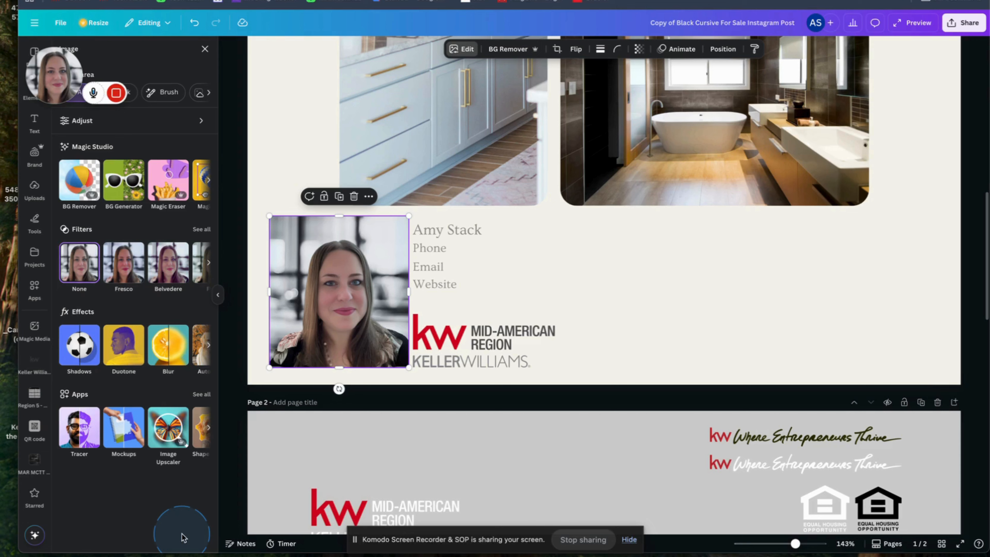
left_click(809, 336)
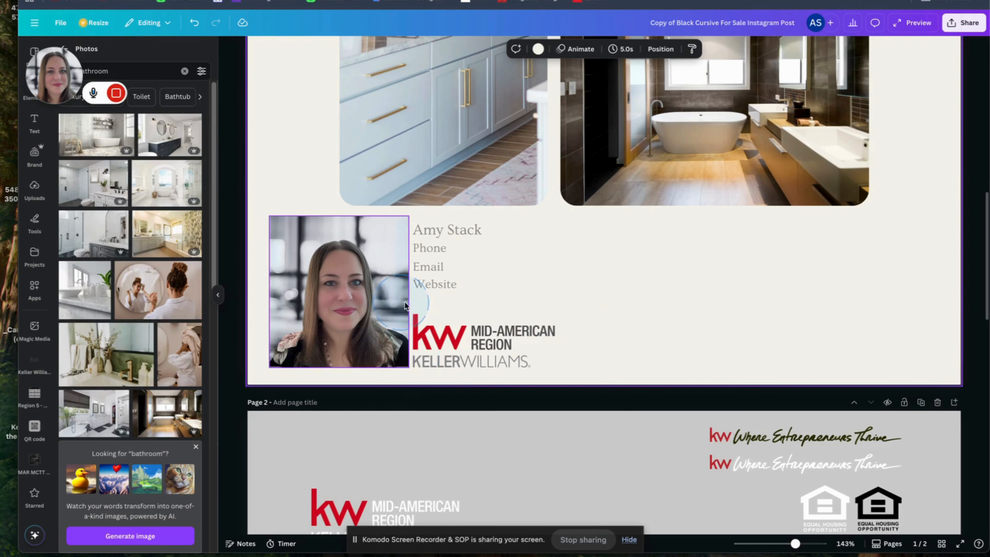
left_click_drag(373, 295, 361, 297)
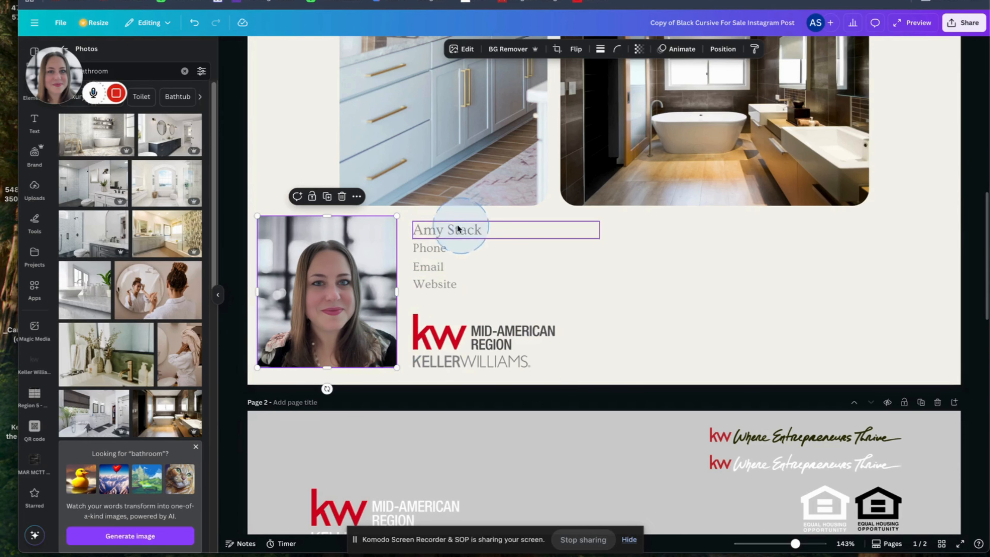
Review the flyer's photos and contact block together with the brand logos, color palette and fonts on page 2
scroll(478, 273, "up", 5)
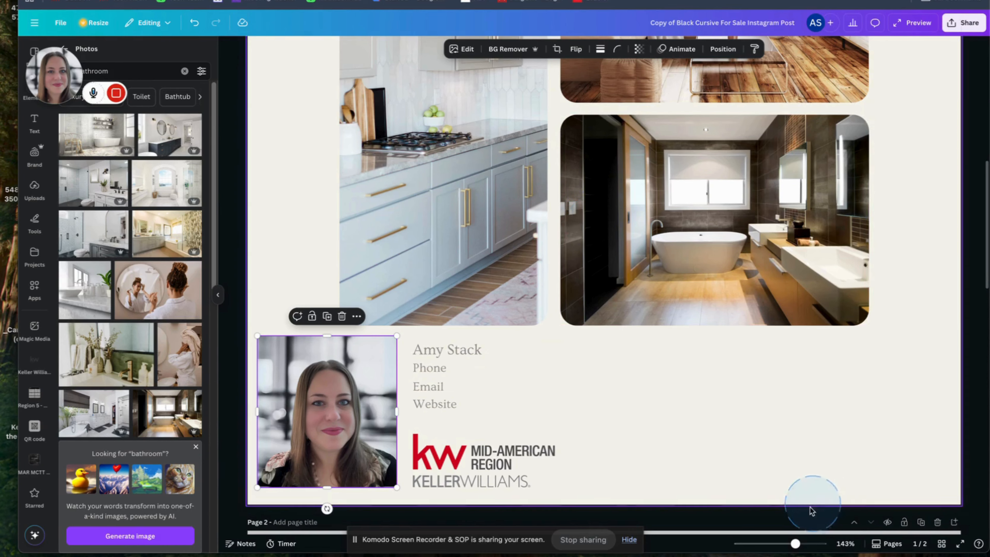
mouse_move(795, 543)
left_mouse_down()
mouse_move(773, 545)
mouse_move(797, 543)
mouse_move(777, 545)
mouse_move(788, 543)
left_mouse_up()
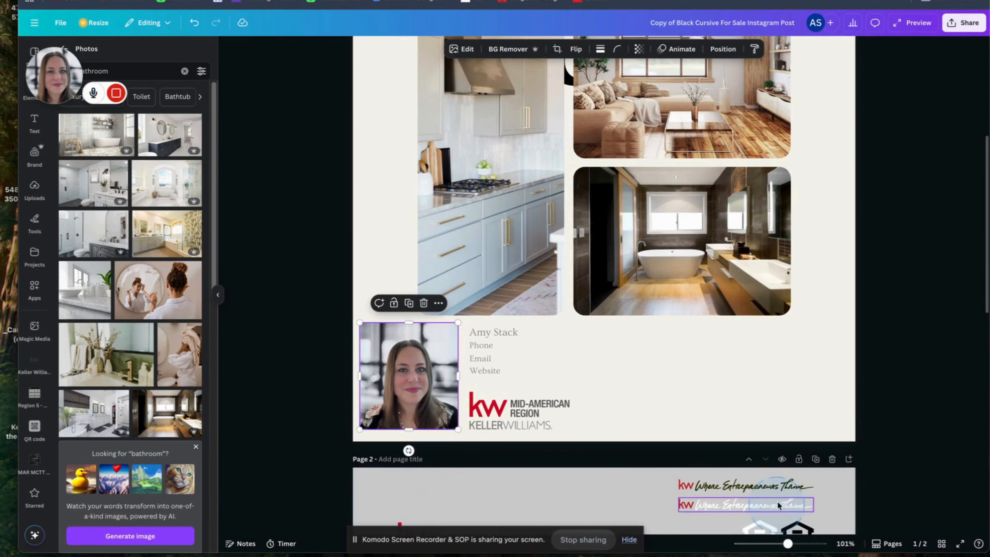
scroll(748, 393, "down", 10)
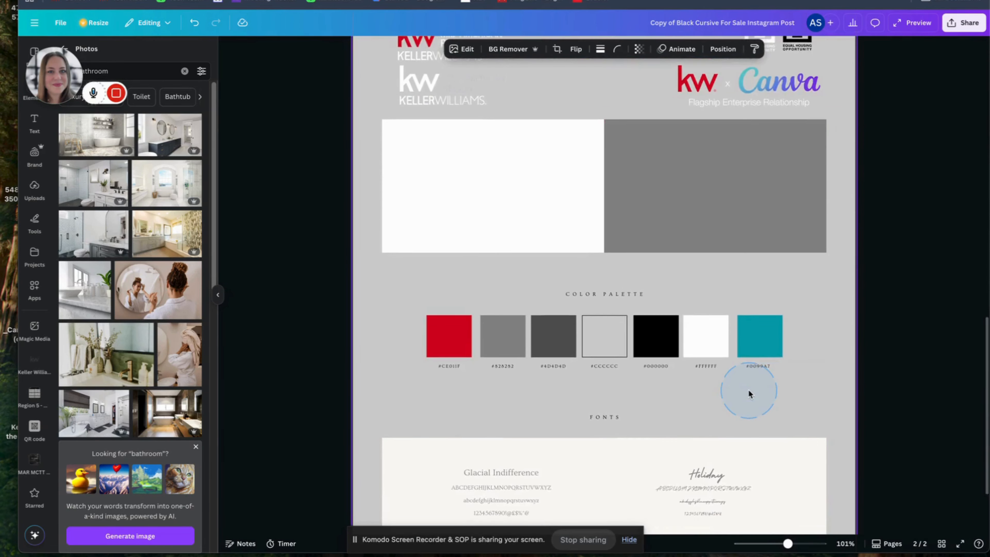
scroll(748, 390, "up", 8)
scroll(749, 390, "down", 10)
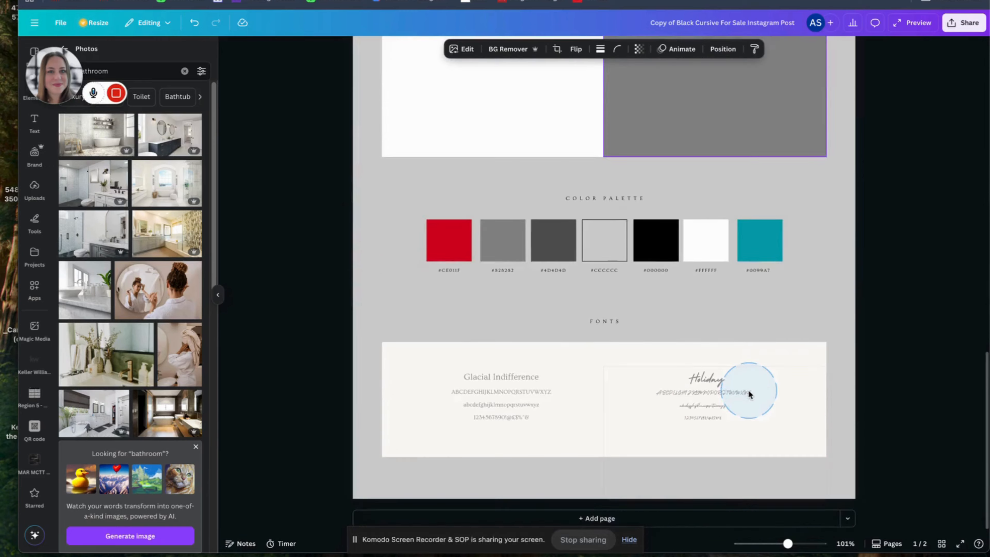
scroll(748, 390, "up", 5)
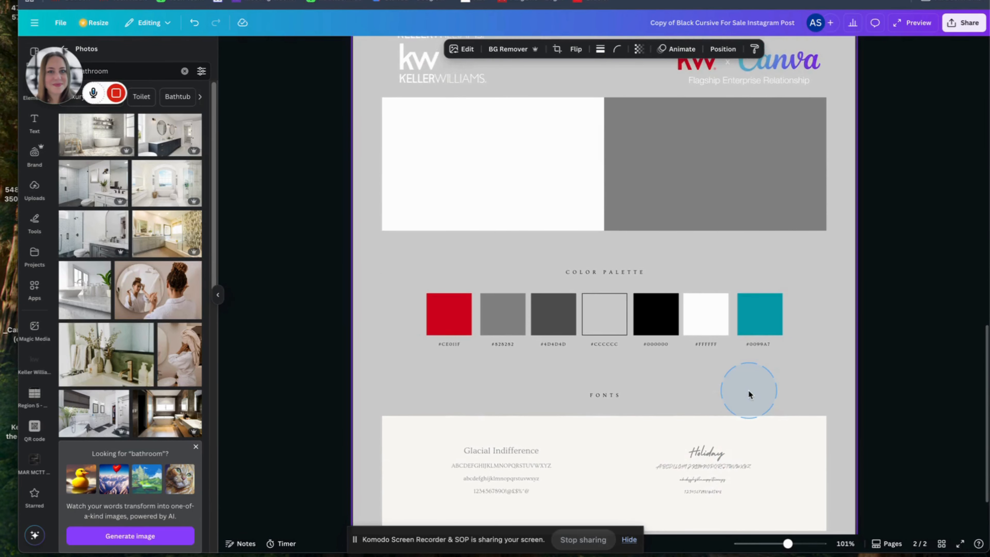
scroll(748, 390, "up", 8)
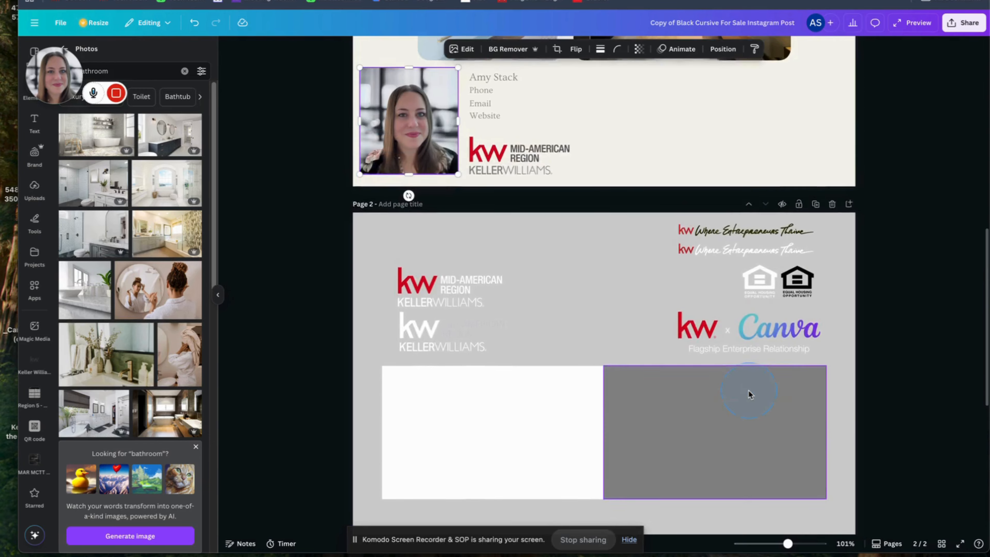
scroll(748, 390, "up", 1)
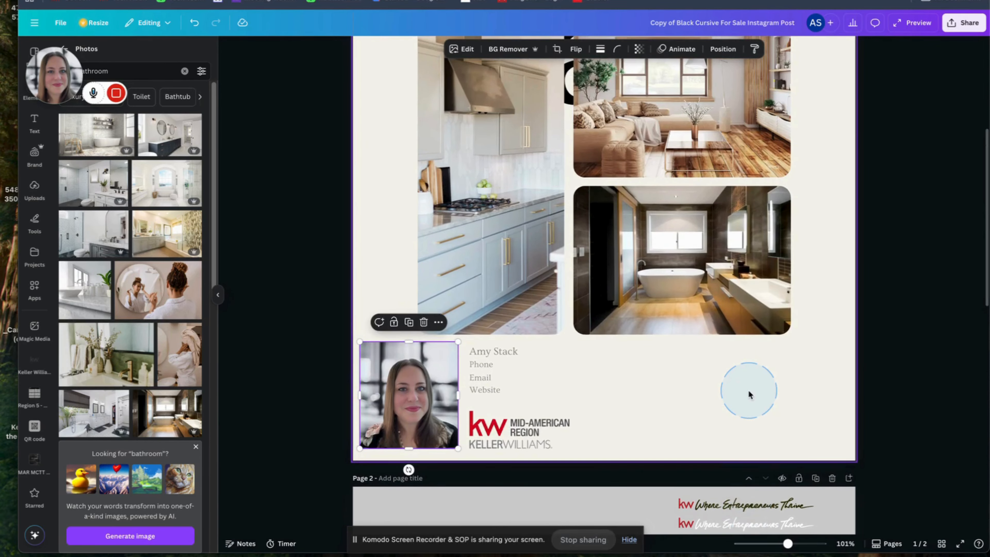
scroll(748, 390, "down", 5)
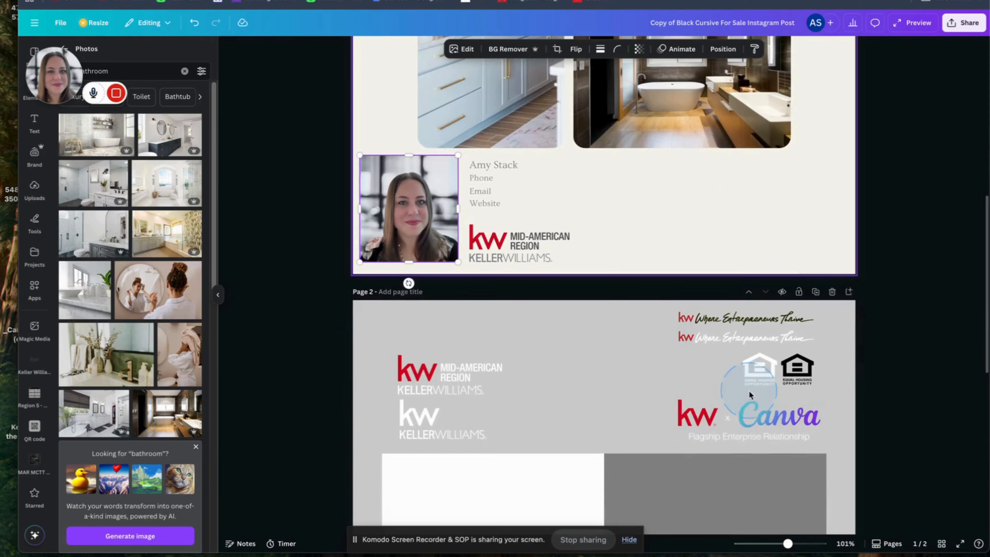
scroll(745, 417, "up", 8)
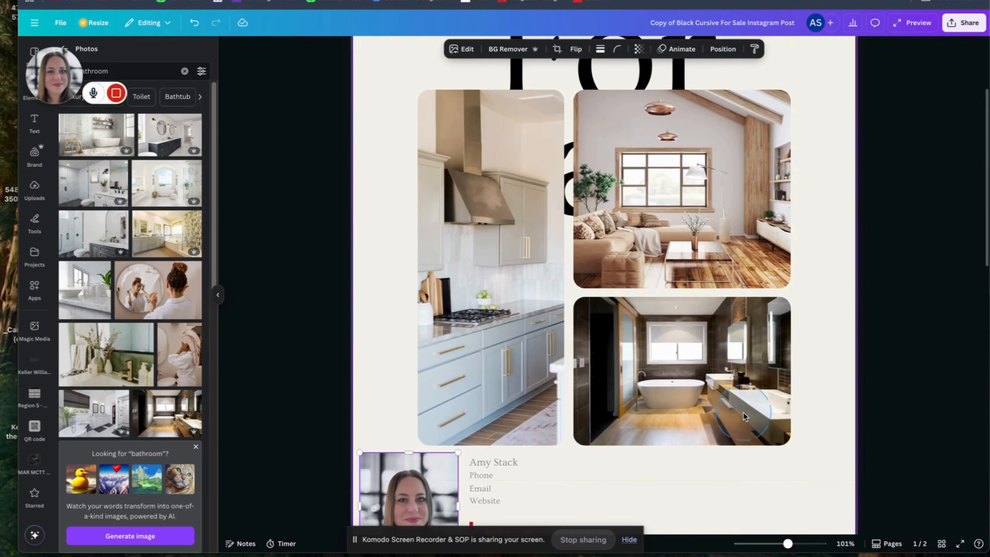